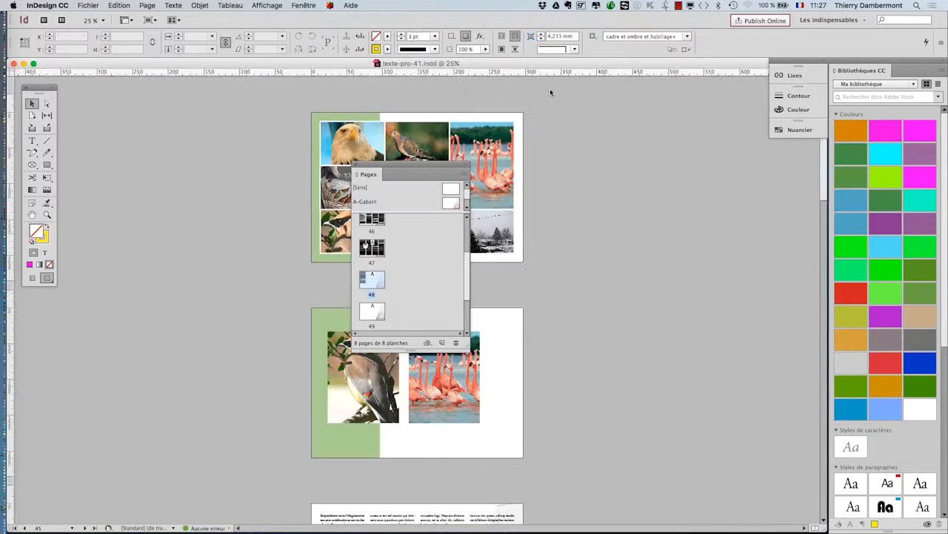
Move the Pages panel beside the layout and enlarge it to display all the document's page thumbnails
drag(414, 170, 717, 118)
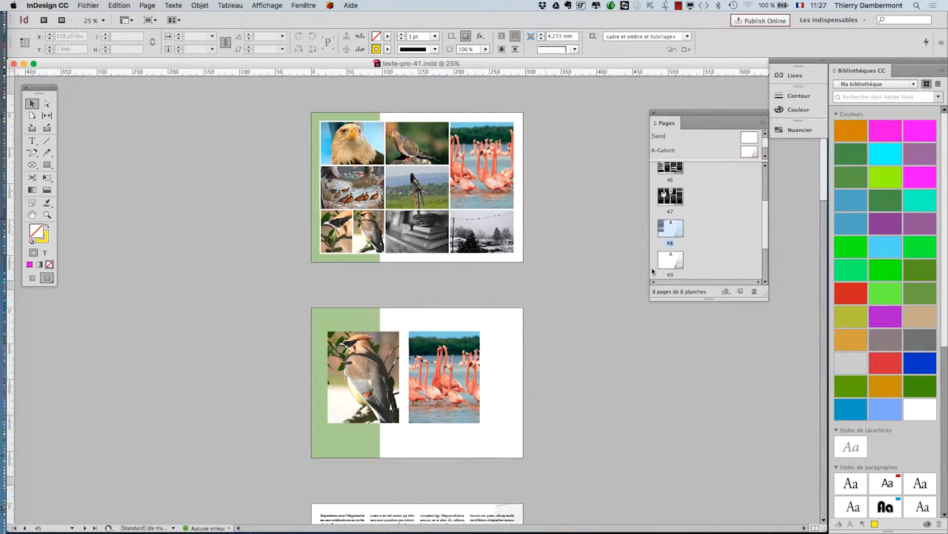
drag(669, 113, 567, 92)
drag(661, 269, 774, 443)
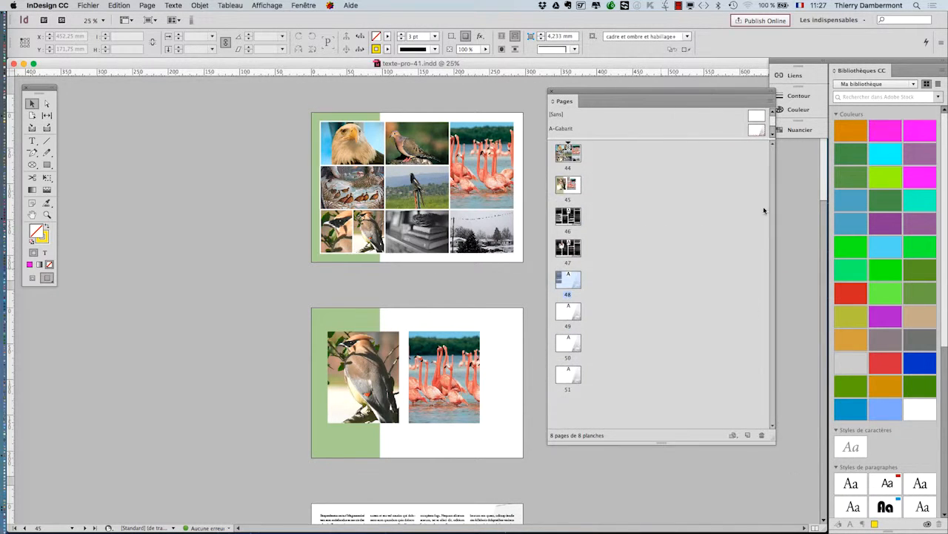
Set the master (Gabarits) thumbnail size to Très grande in the Pages panel options
click(770, 101)
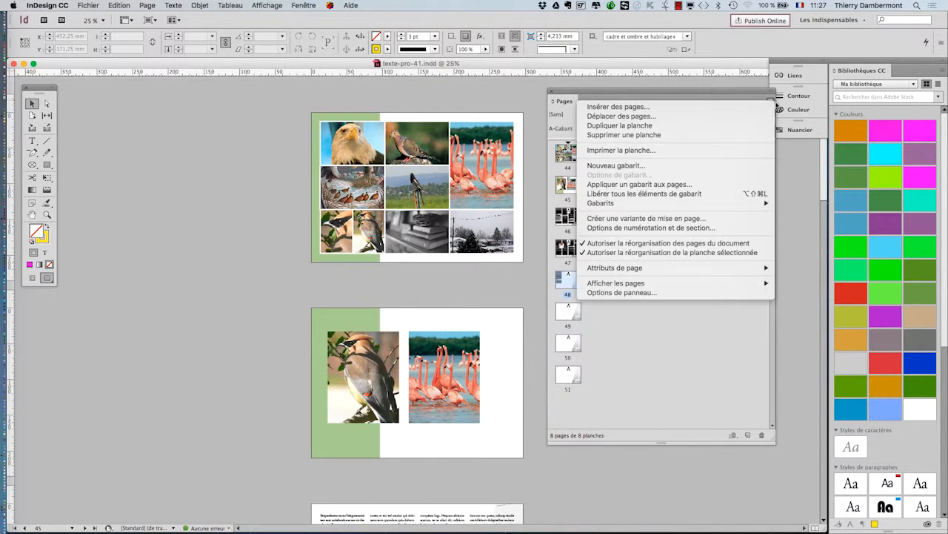
click(715, 294)
click(422, 231)
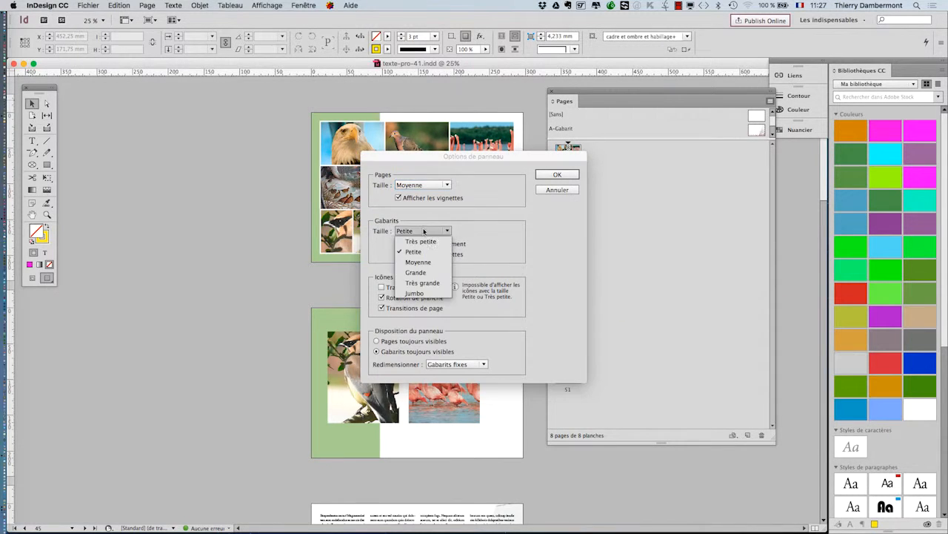
click(437, 283)
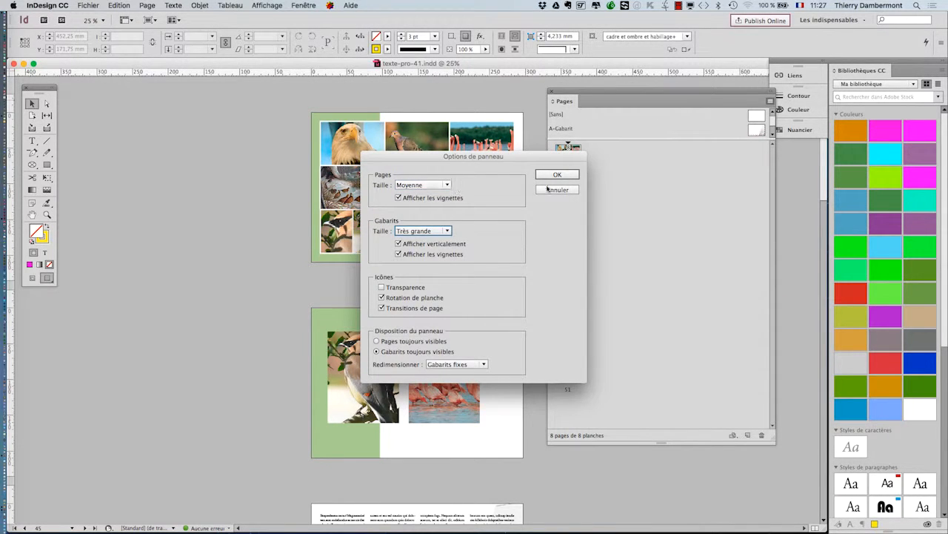
click(557, 174)
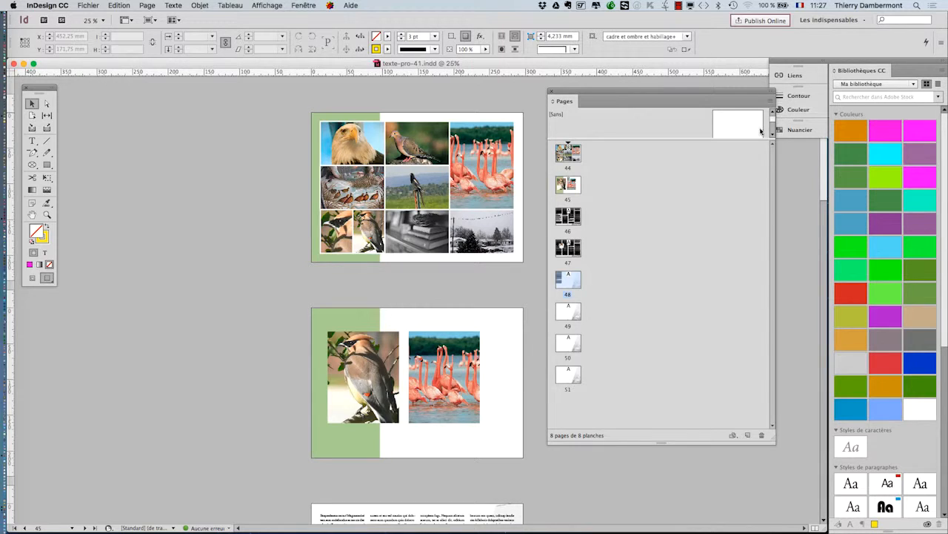
Set the page thumbnail size to Très grande in the Pages panel options
click(771, 105)
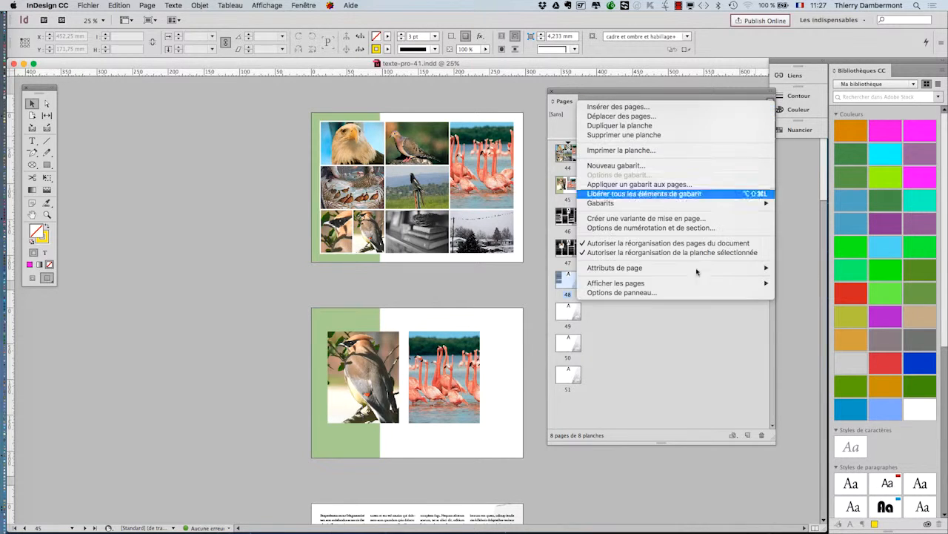
click(622, 293)
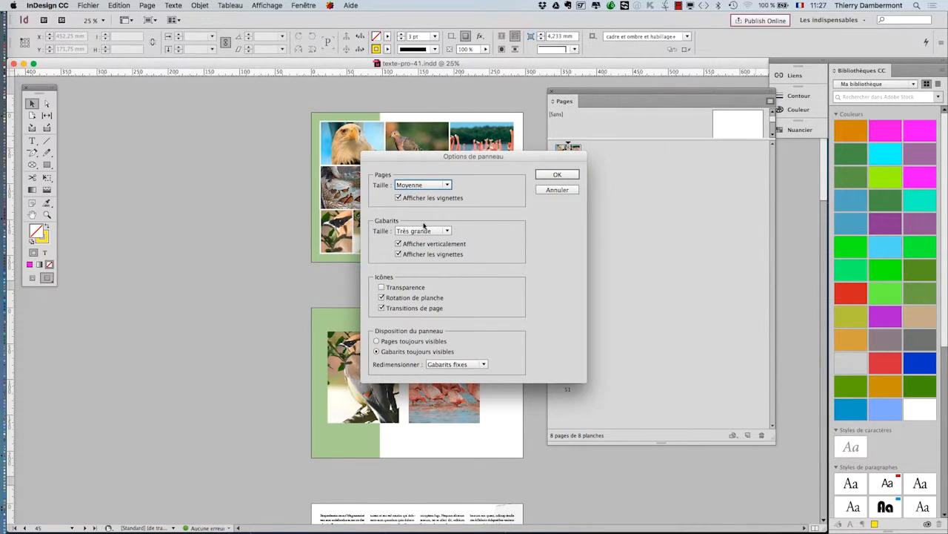
click(424, 185)
click(430, 238)
click(556, 175)
Display the page thumbnails horizontally in the Pages panel
click(771, 104)
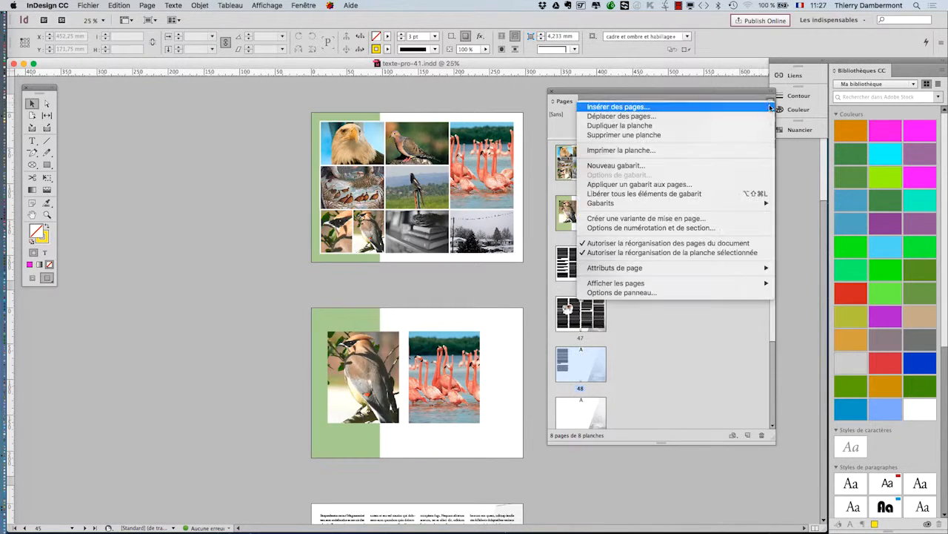
mouse_move(707, 286)
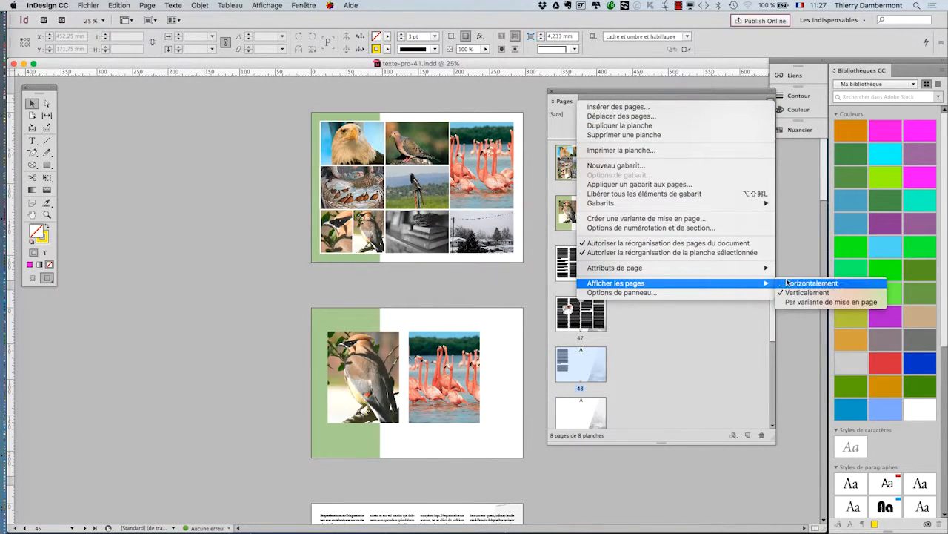
click(810, 283)
Split the document window into two side-by-side views and return it to a single view
click(300, 5)
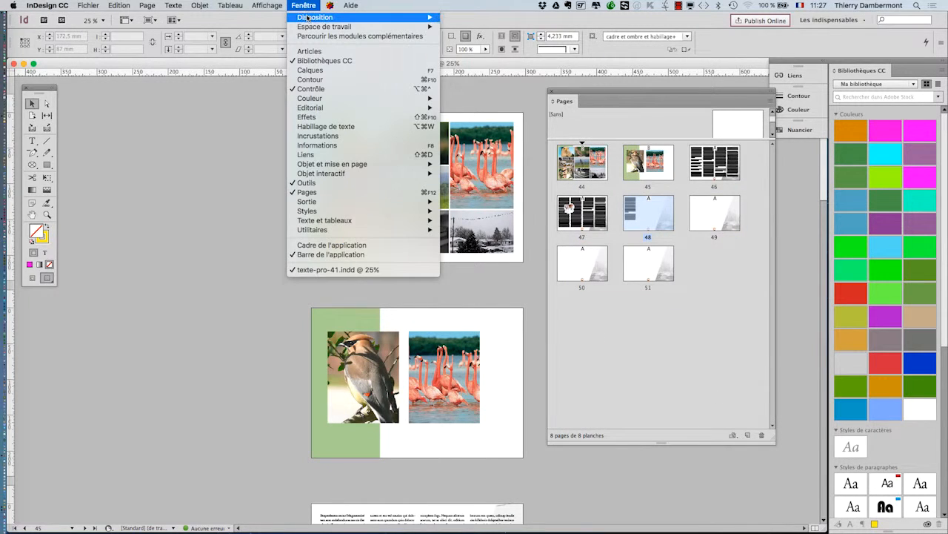
mouse_move(318, 17)
click(534, 88)
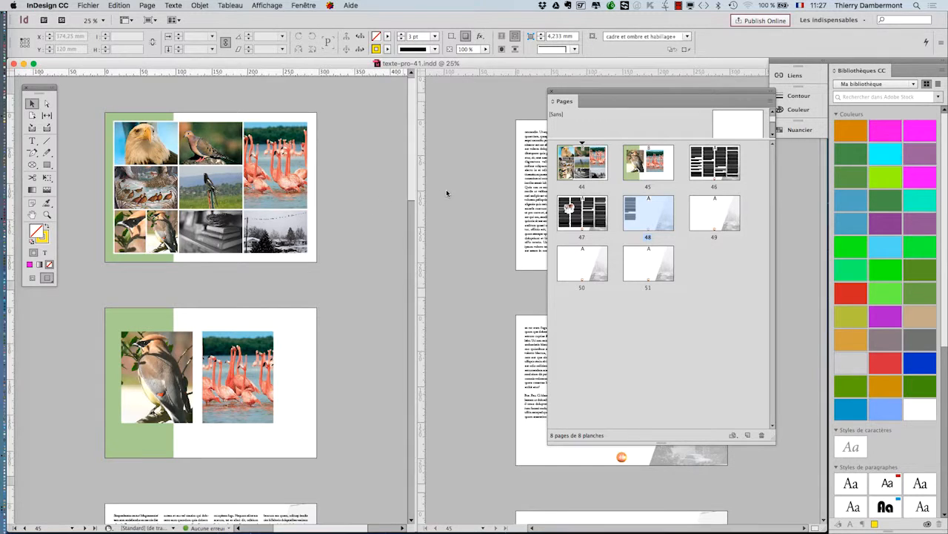
click(303, 5)
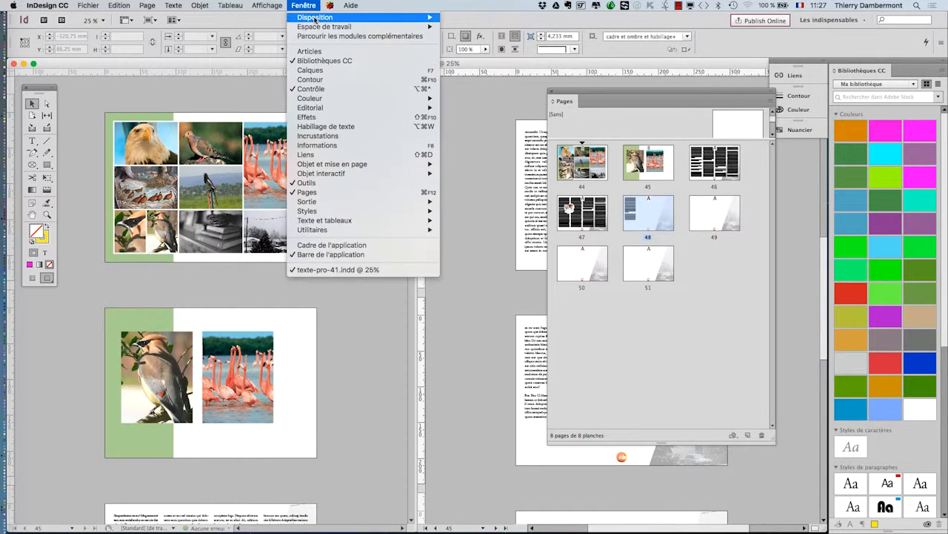
mouse_move(316, 18)
click(521, 89)
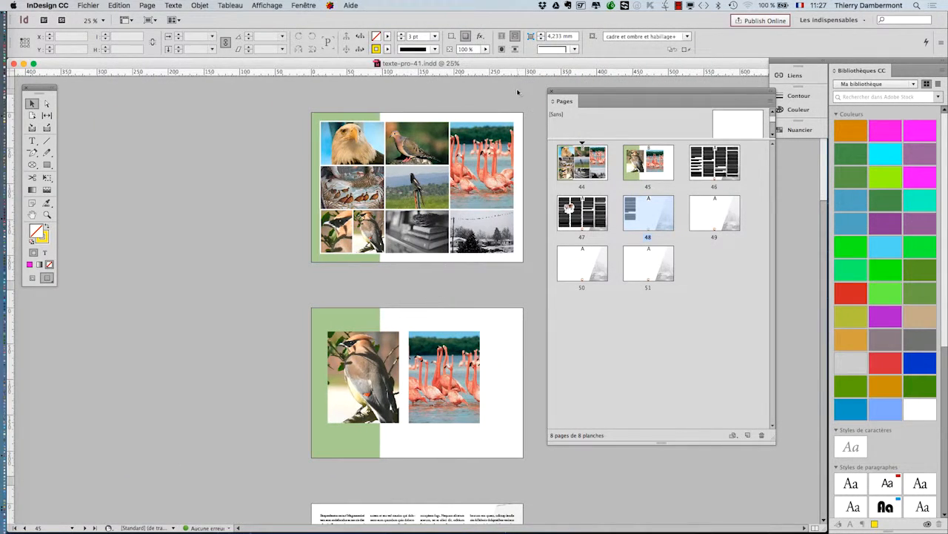
Reposition the Pages panel and enlarge its master area to show A-Gabarit and B-Gabarit
drag(673, 94, 701, 109)
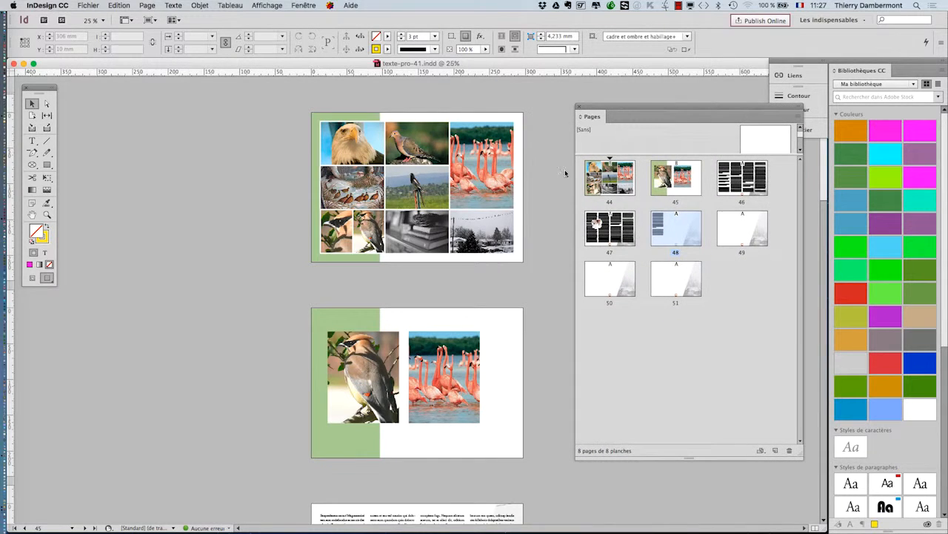
scroll(460, 262, down, 2)
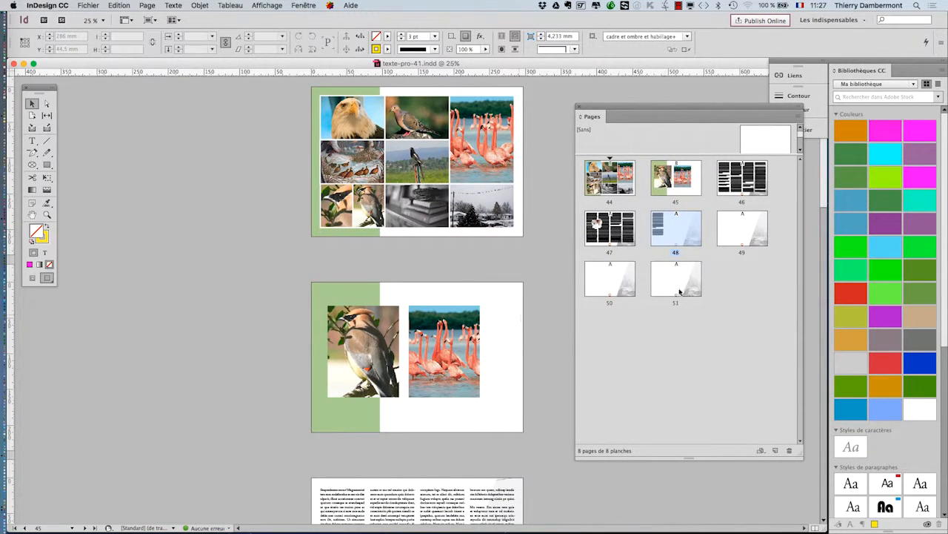
drag(761, 155, 762, 261)
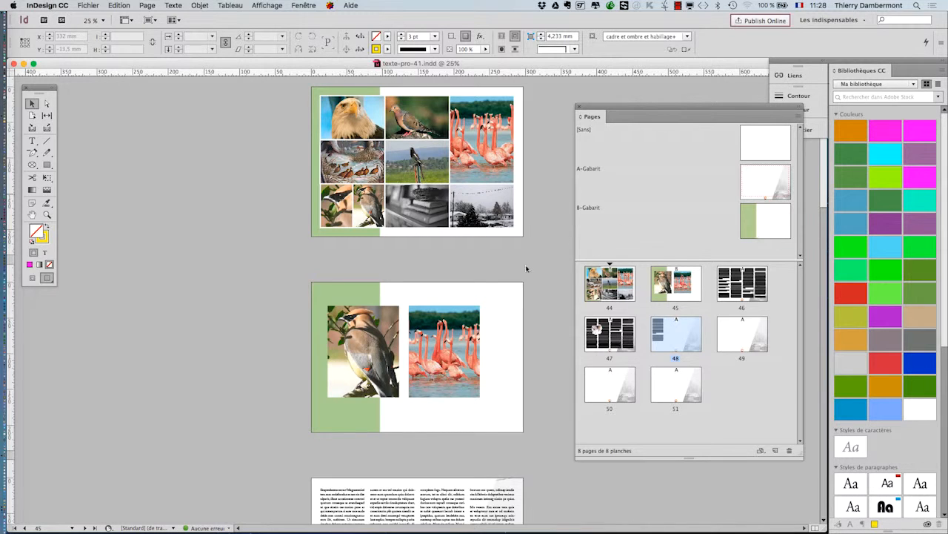
Switch the document to Normal screen mode and bring the text columns of page 46 into view at 75%
scroll(459, 272, down, 5)
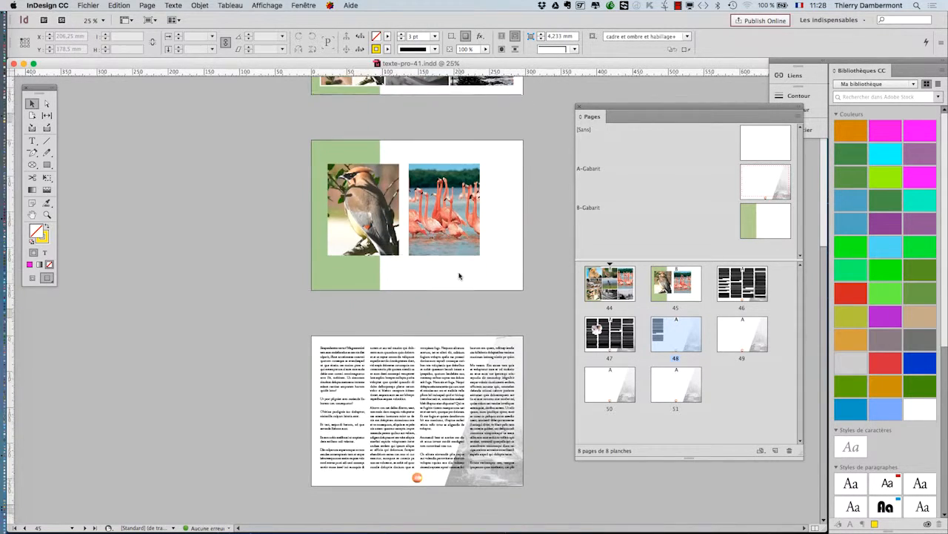
click(38, 280)
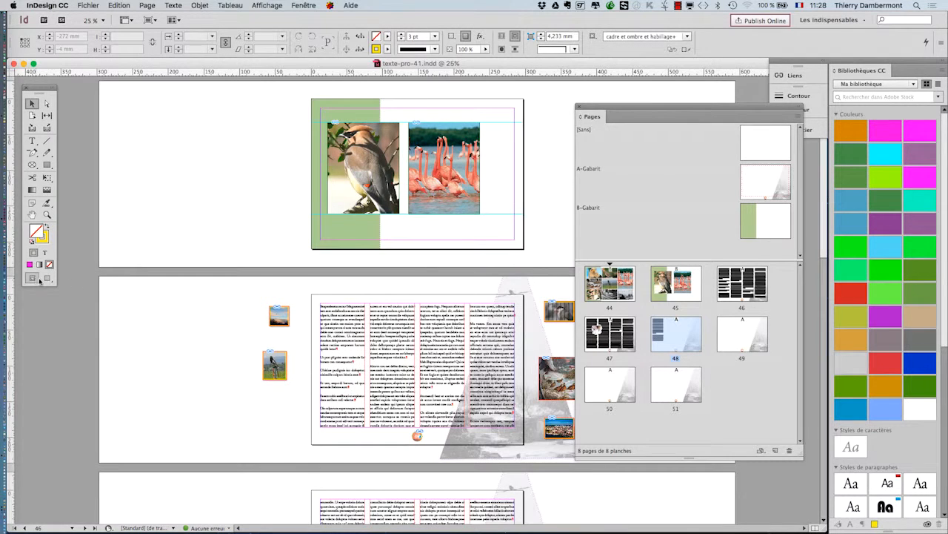
scroll(396, 331, up, 2)
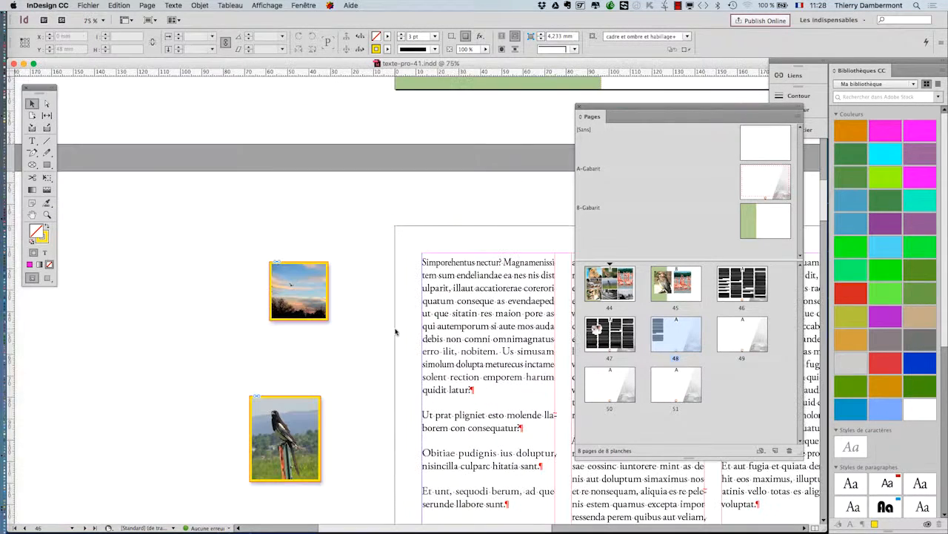
click(38, 218)
drag(433, 327, 210, 230)
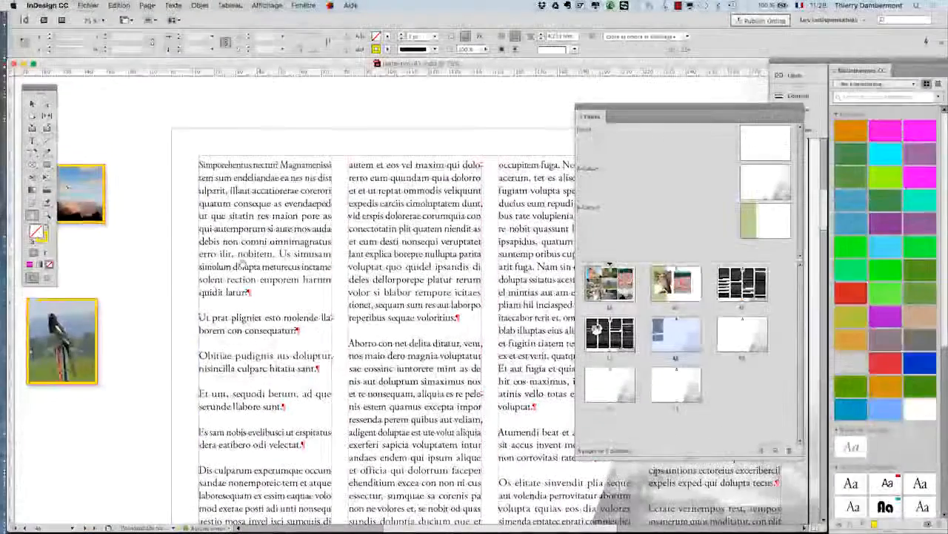
Open the paragraph styles and arrange the Styles de paragraphe and Pages panels around the text columns of page 46
click(173, 5)
click(210, 114)
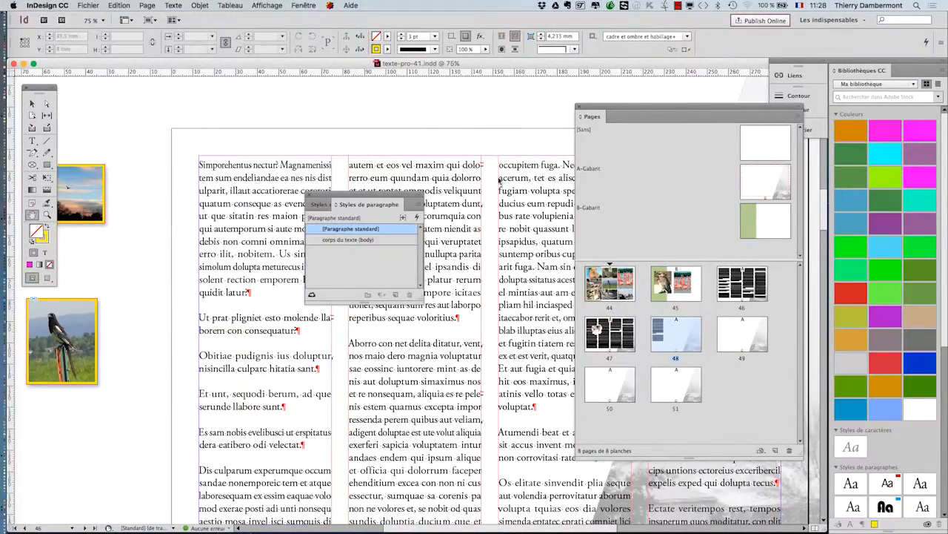
drag(391, 198, 450, 117)
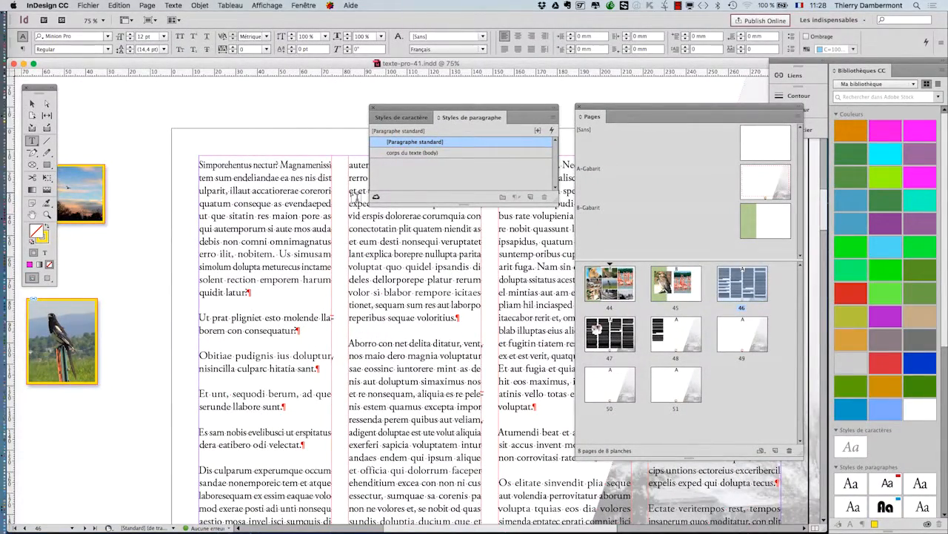
drag(597, 105, 745, 239)
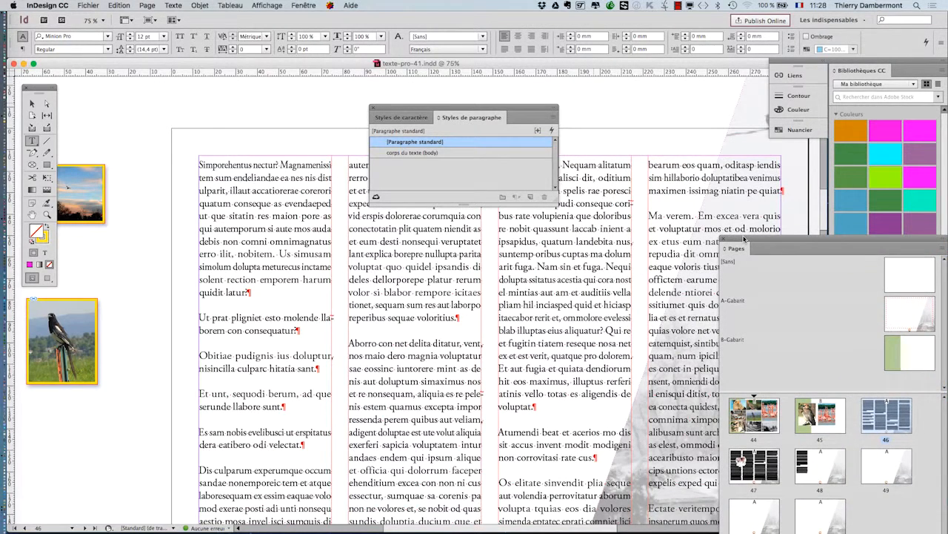
drag(457, 108, 217, 97)
Open the Calques panel over page 46 and lock every layer except texte
click(301, 5)
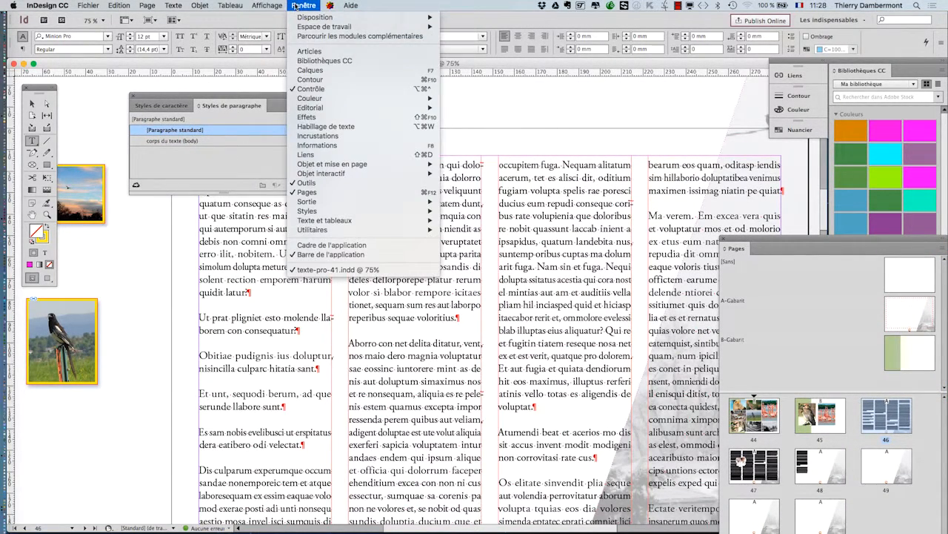
click(312, 70)
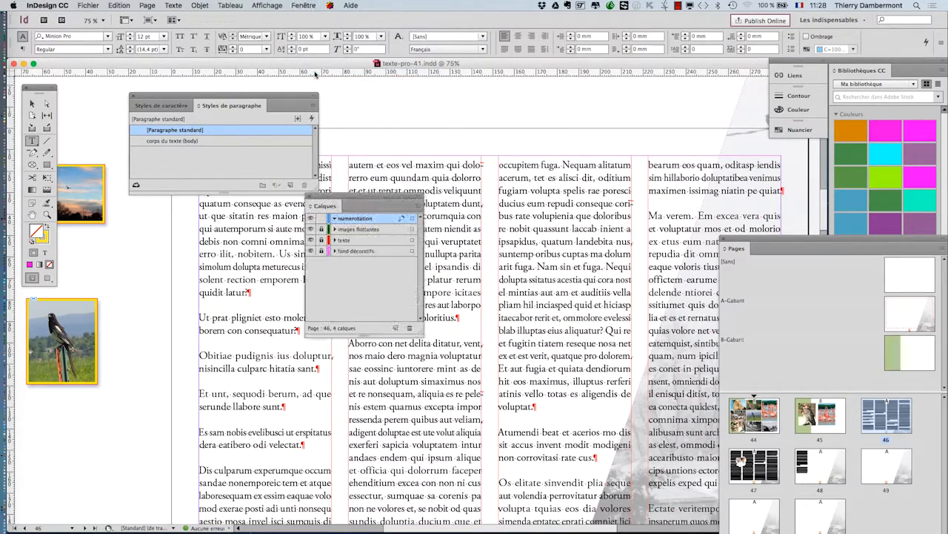
drag(377, 199, 578, 150)
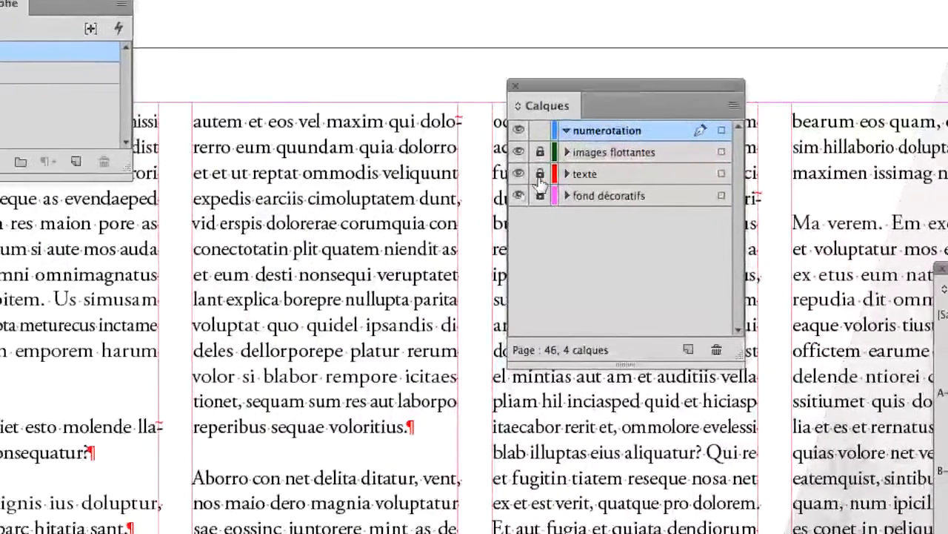
click(540, 177)
alt+click(540, 177)
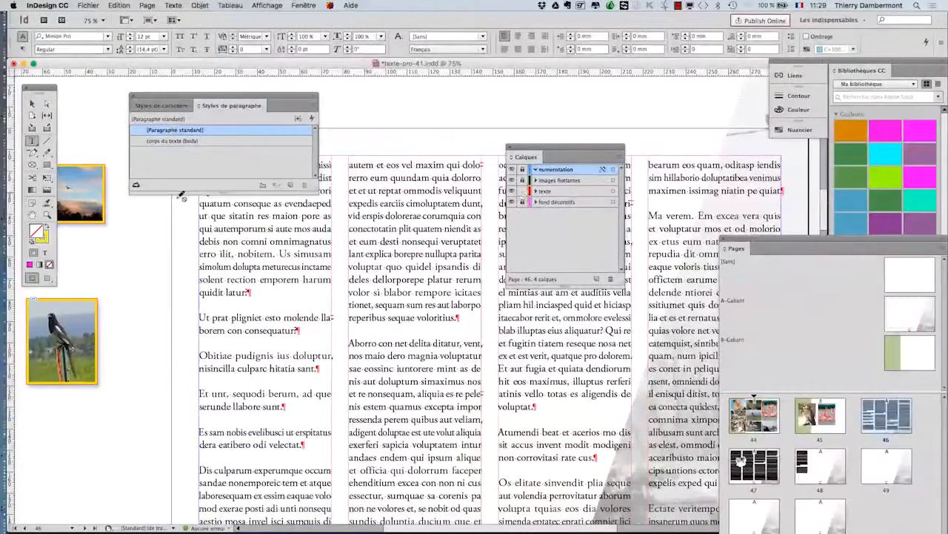
Check which paragraph style the body text on page 46 uses and move the Tools panel onto the pasteboard beside it
double_click(270, 229)
shift+click(309, 253)
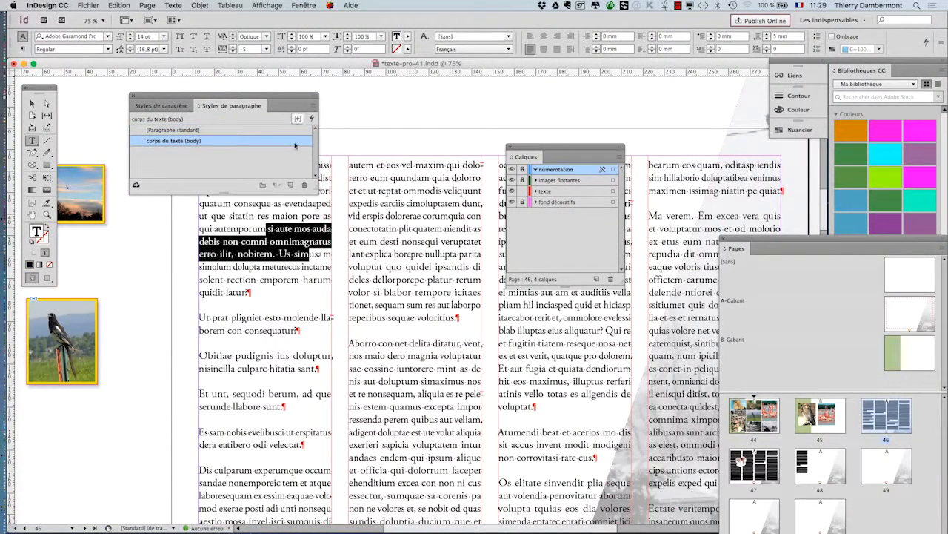
drag(41, 92, 146, 210)
click(412, 219)
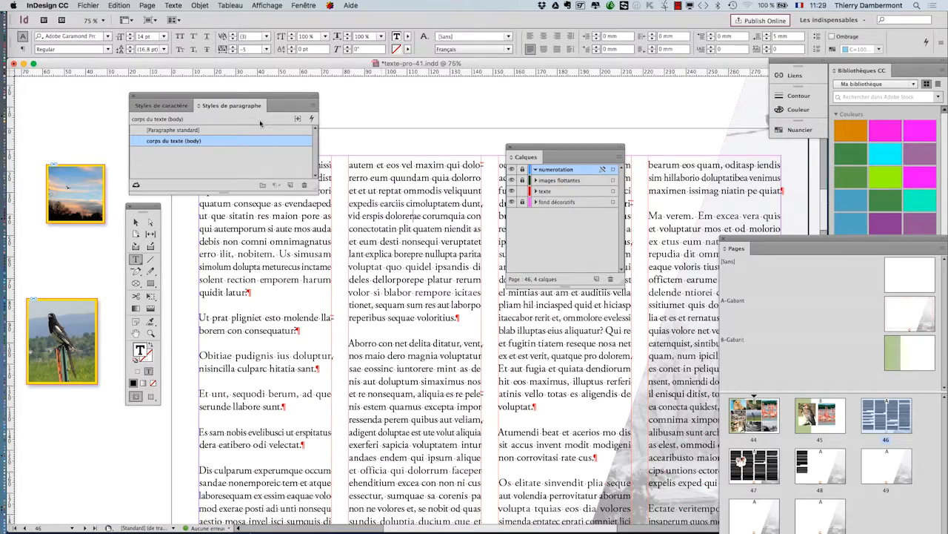
Move the Styles de paragraphe panel clear of the text columns, beside the Calques panel
drag(244, 101, 547, 108)
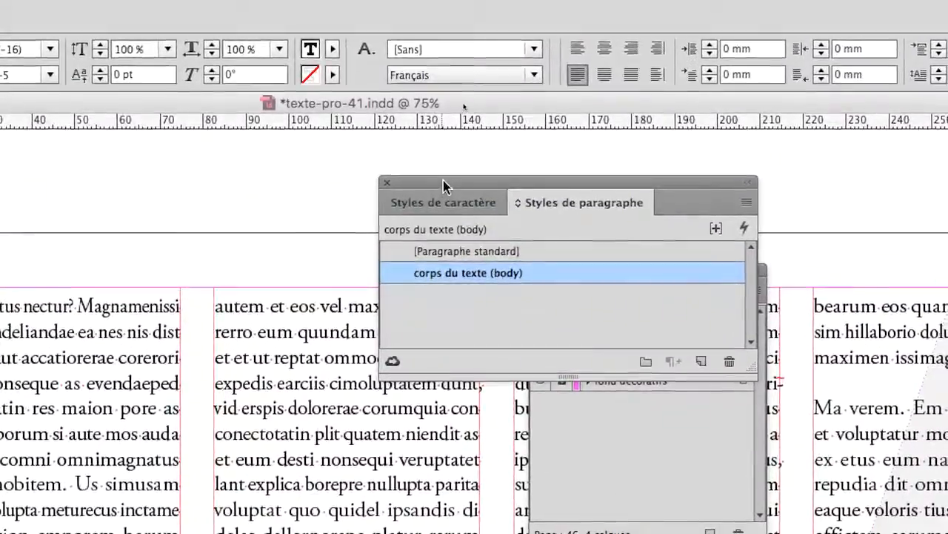
drag(449, 178, 408, 308)
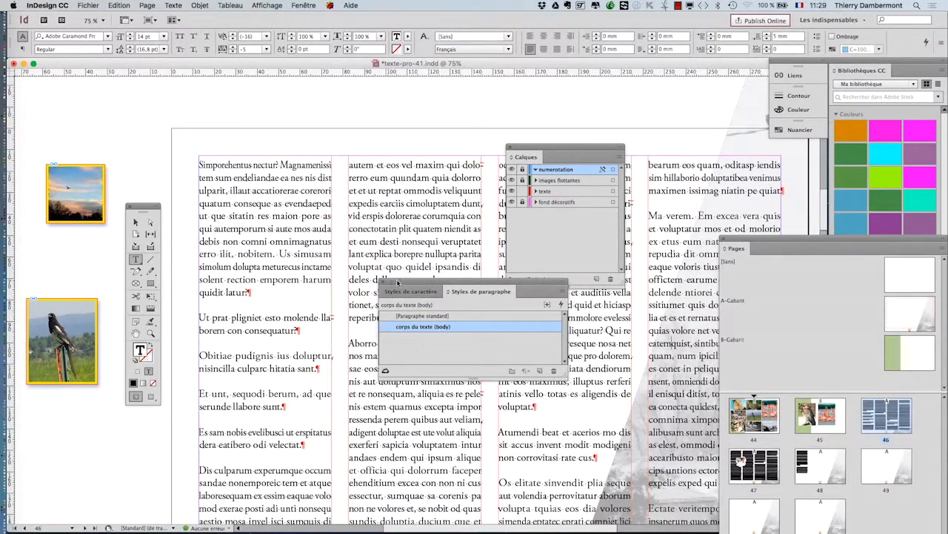
drag(398, 282, 705, 184)
Set the view of page 46 to 50% and select its first text frame with the Selection tool
key(super+minus)
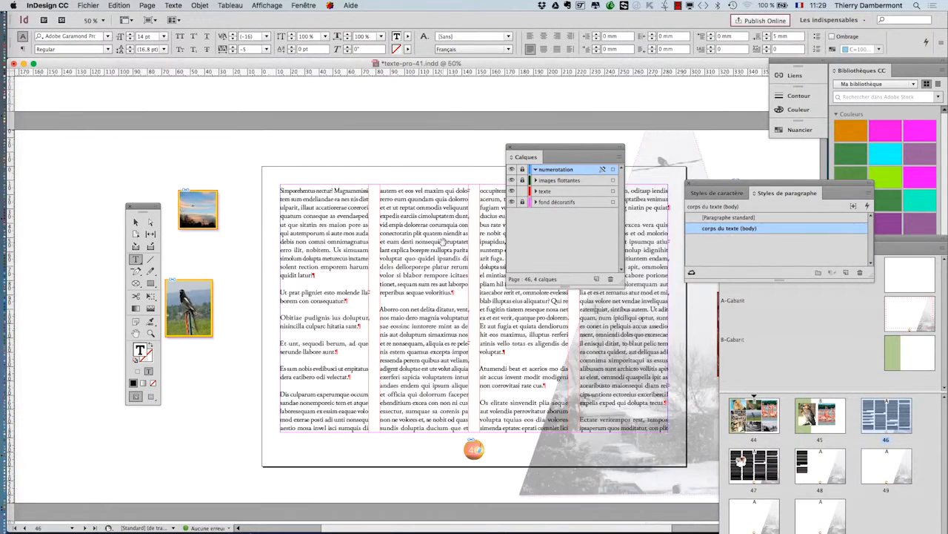
key(super+minus)
key(super+equal)
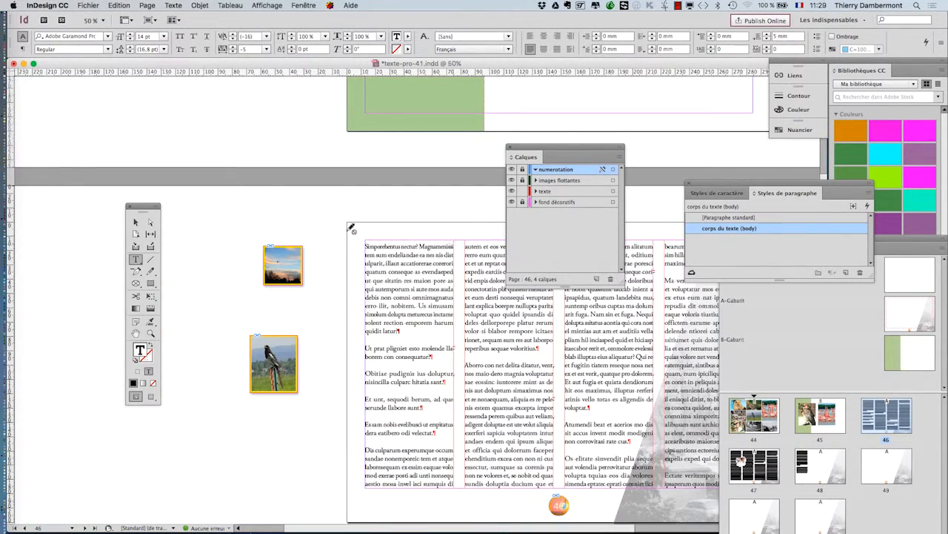
click(135, 223)
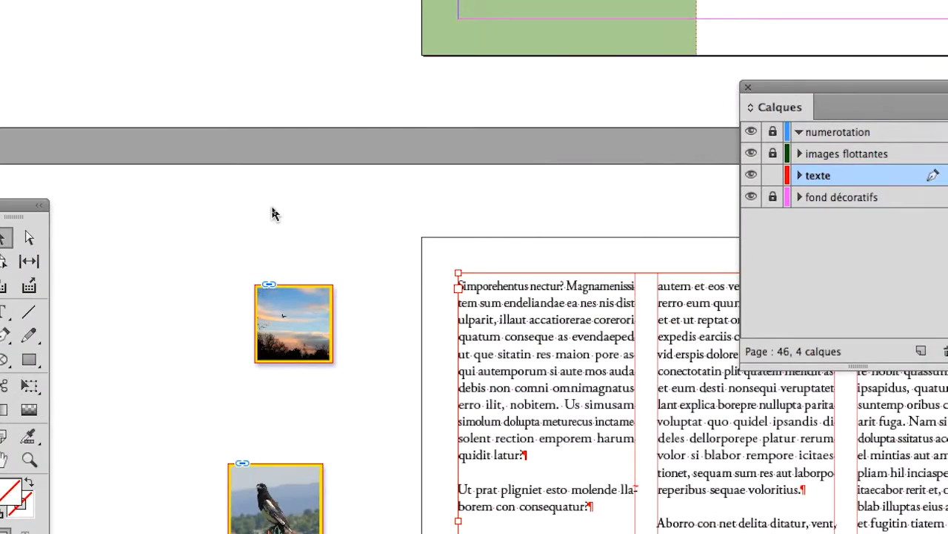
Deselect the text frame and move the Calques and Styles de paragraphe panels onto the pasteboard, clear of page 46's text
click(281, 208)
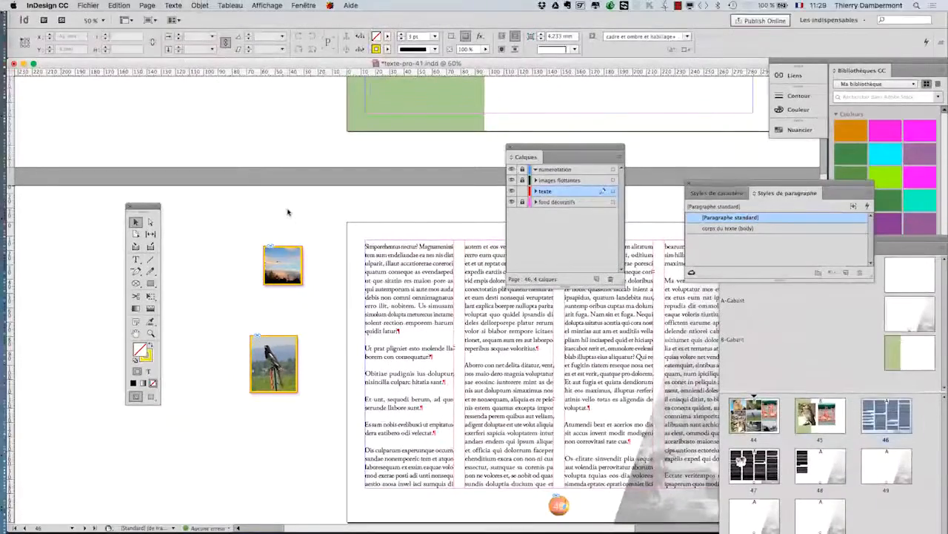
drag(555, 150, 249, 350)
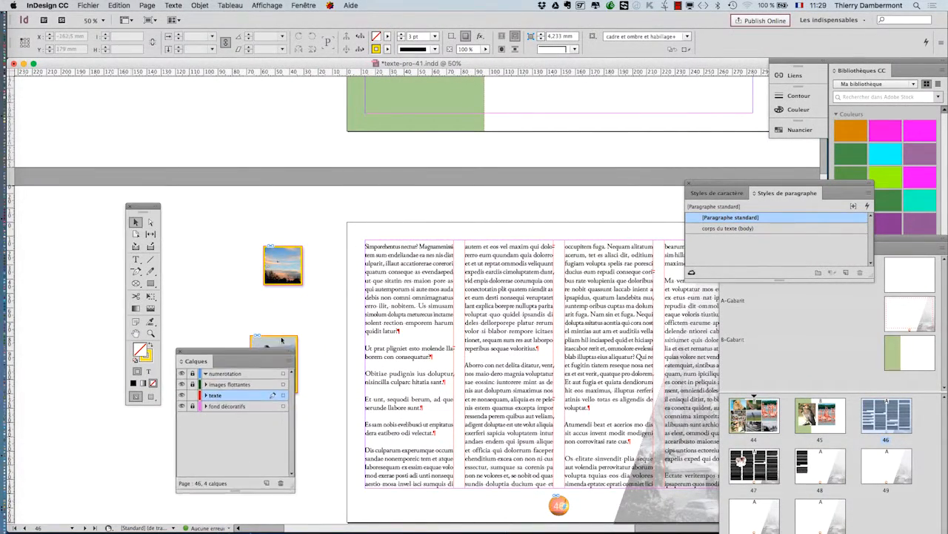
drag(712, 184, 246, 83)
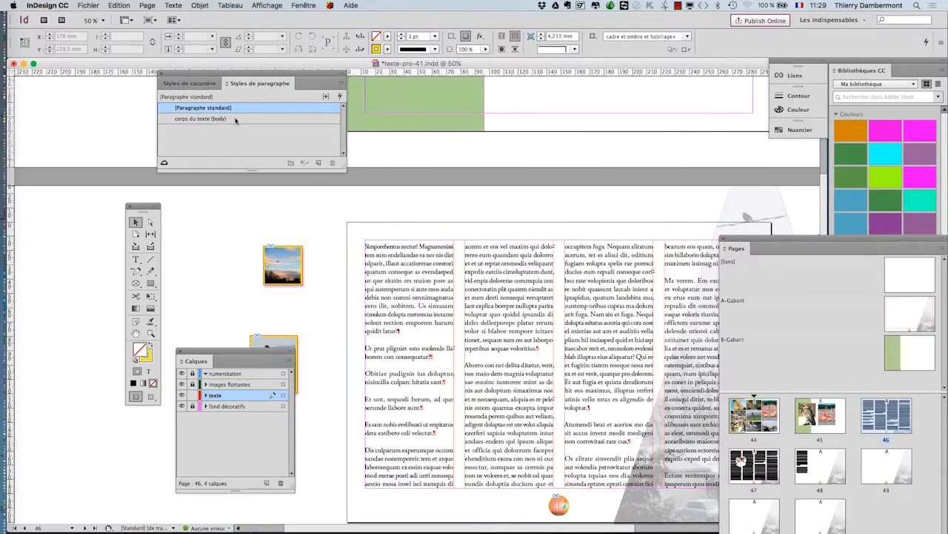
Open the corps du texte (body) style's base character formats, uncover the page text and turn on the preview
double_click(236, 119)
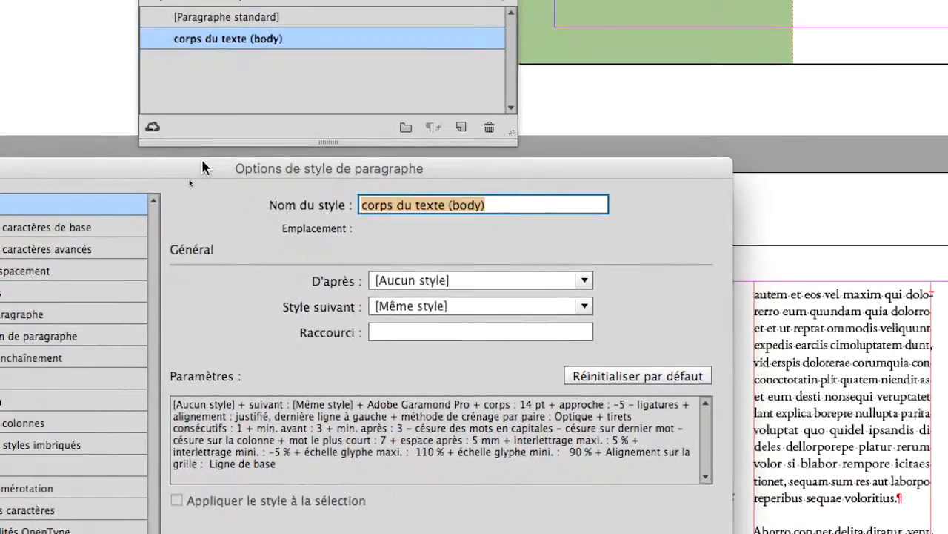
drag(202, 168, 528, 156)
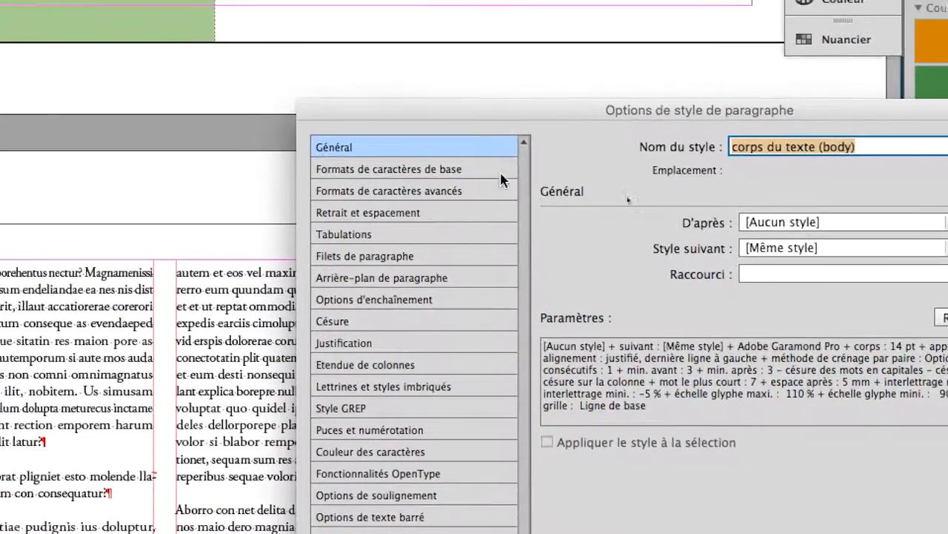
click(489, 157)
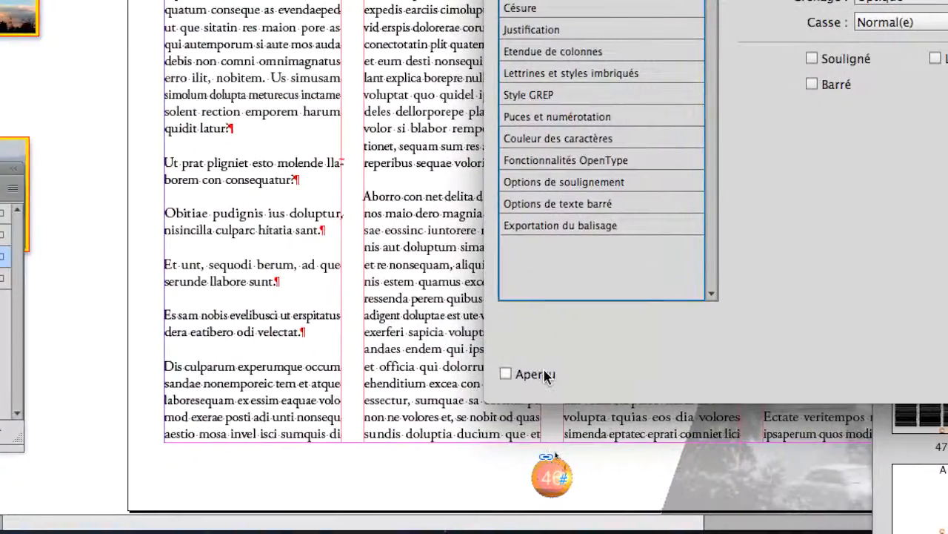
click(545, 375)
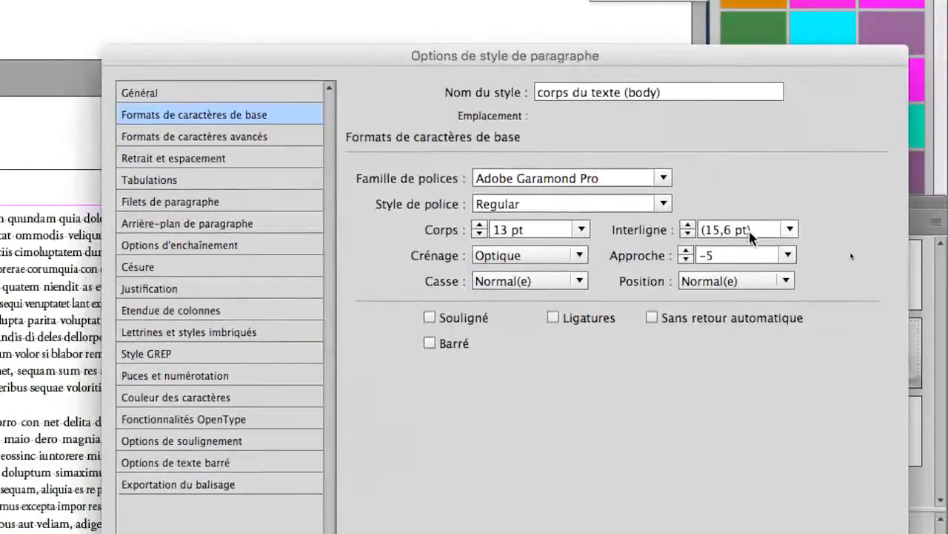
Set the body style's leading to 16,8 pt and its font size to 12 pt
click(750, 232)
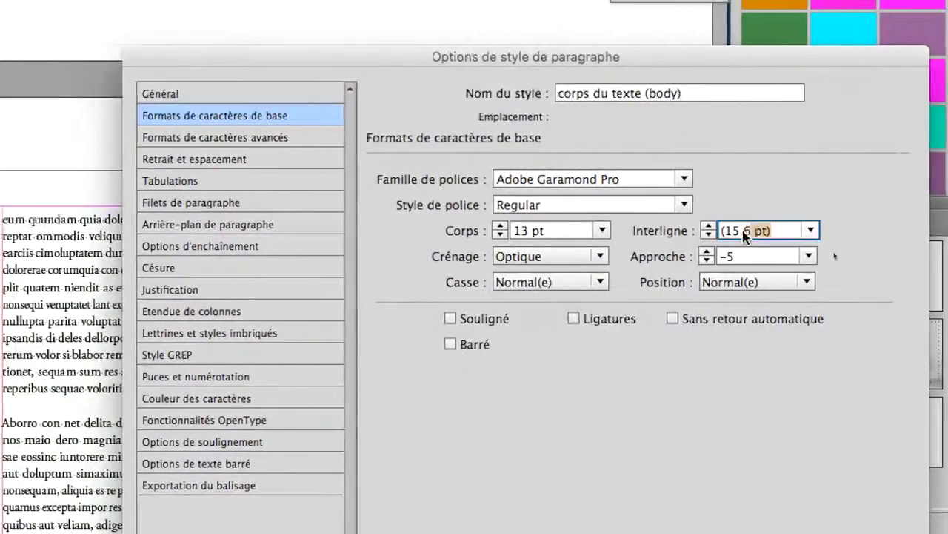
text(16,8)
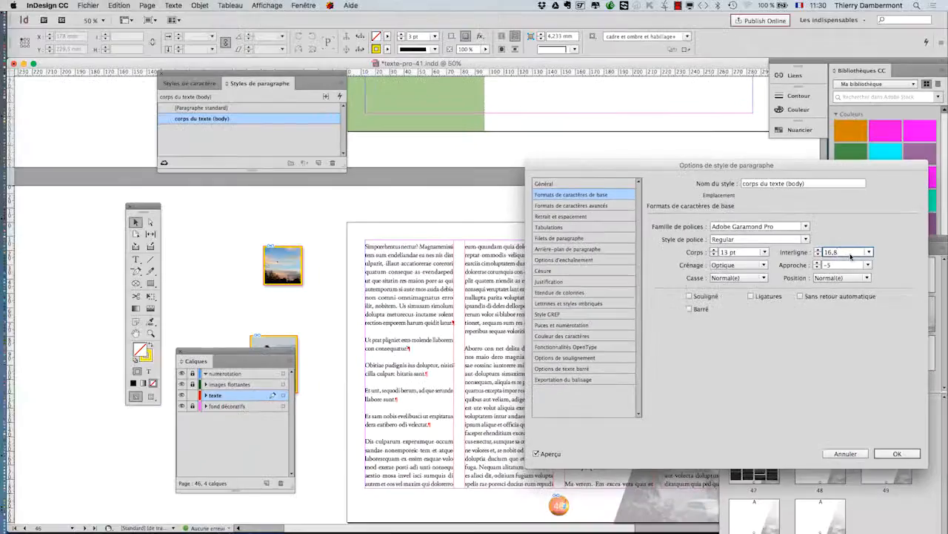
key(shift+Return)
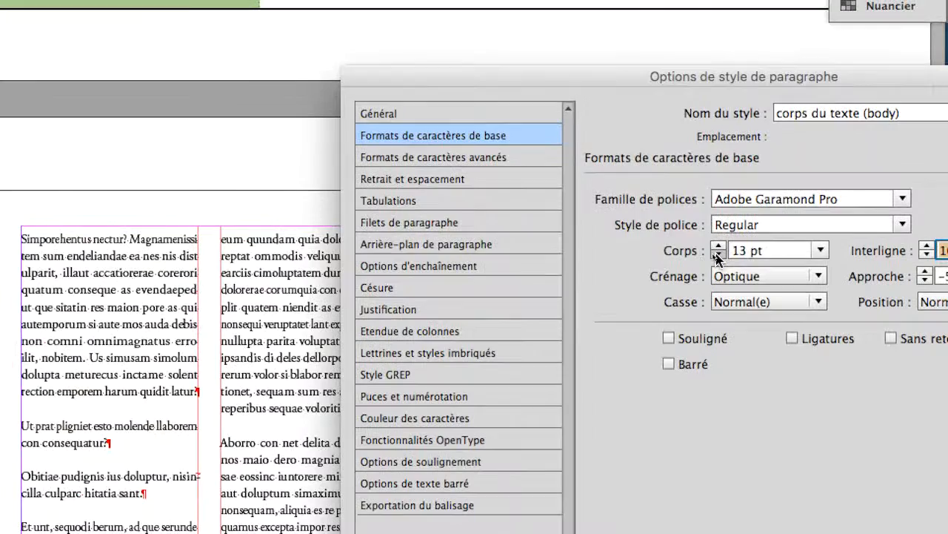
click(718, 255)
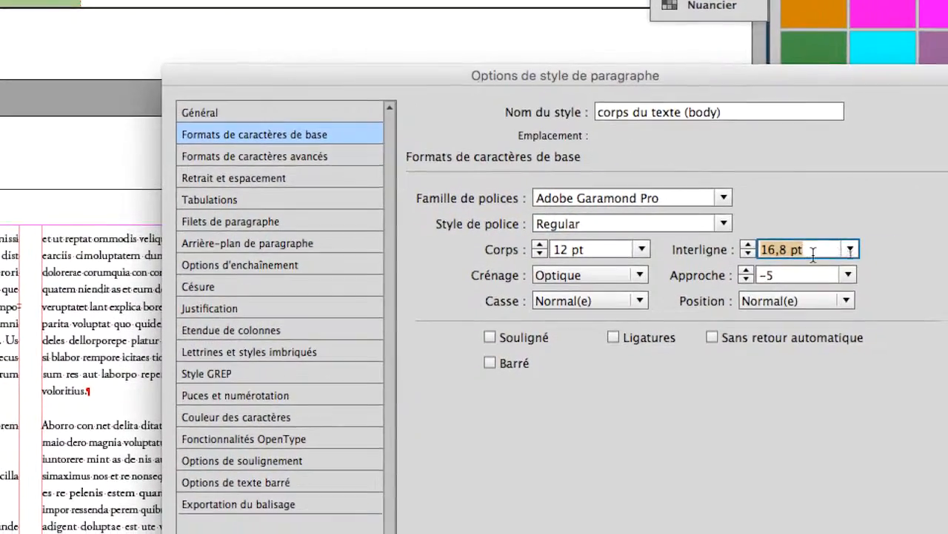
click(813, 252)
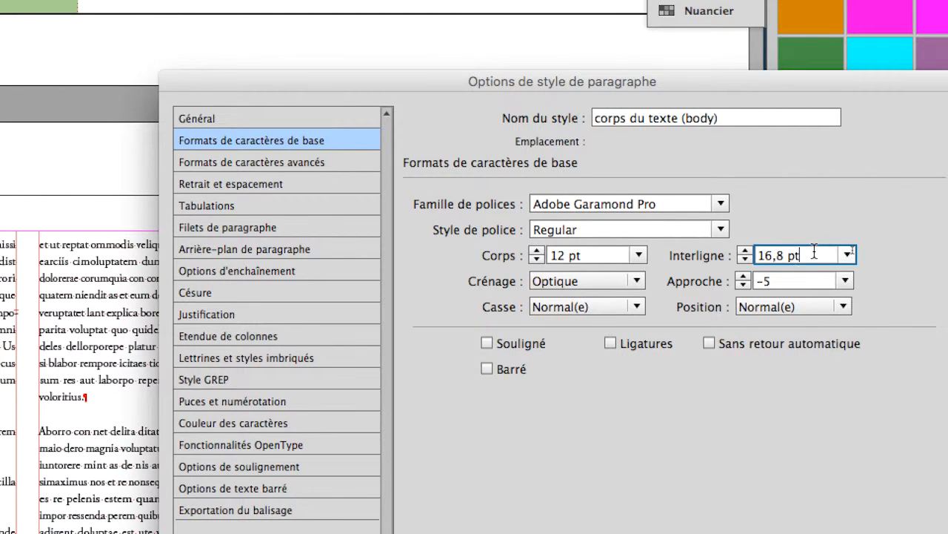
key(Tab)
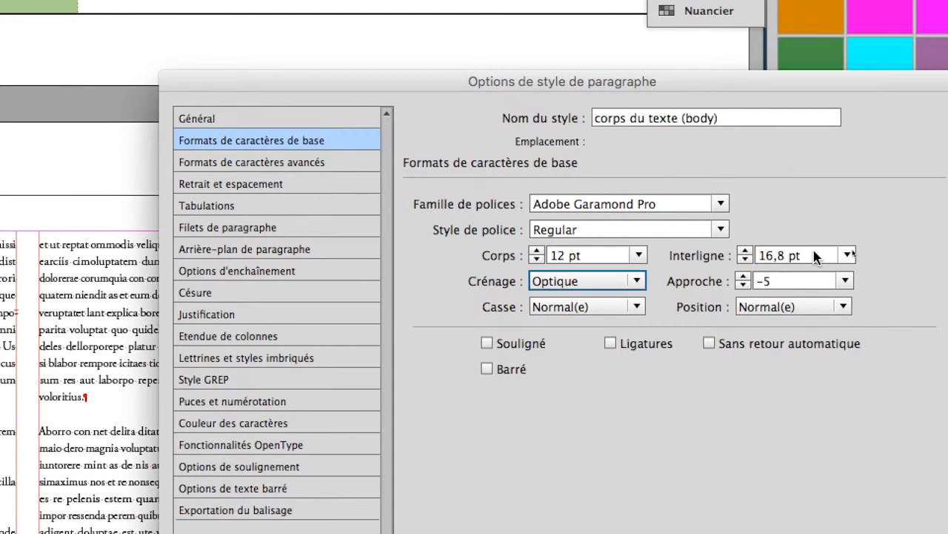
click(819, 256)
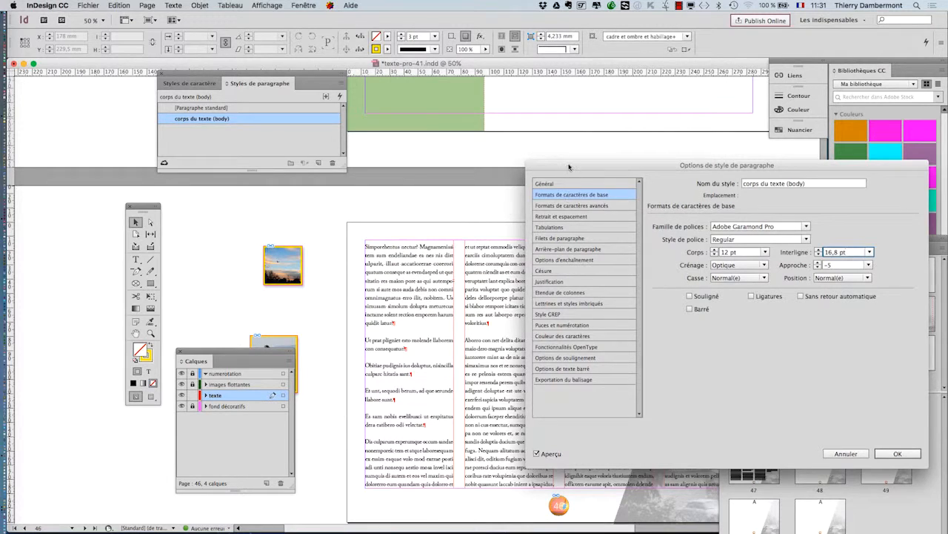
Preview the body style's character colour in cyan and yellow, set it to [Noir] and validate the style options
drag(569, 167, 551, 97)
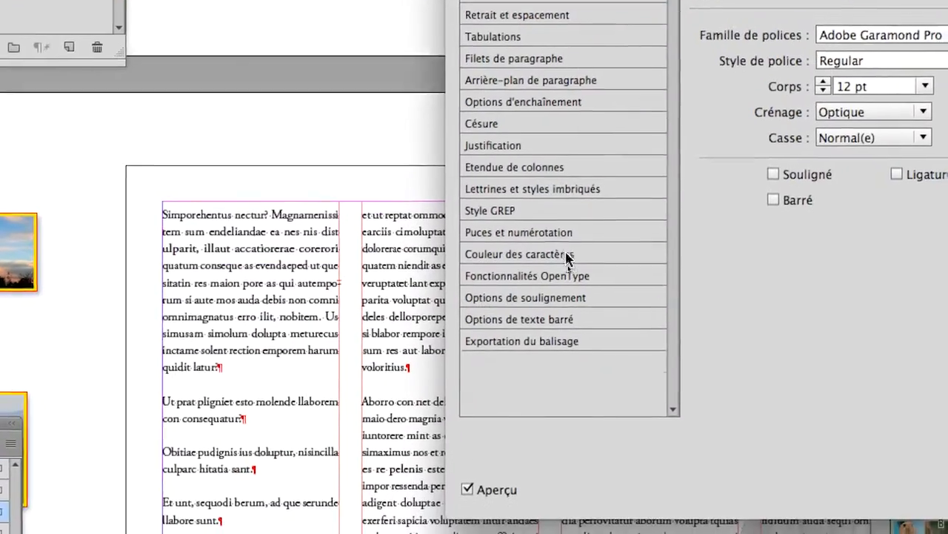
click(573, 268)
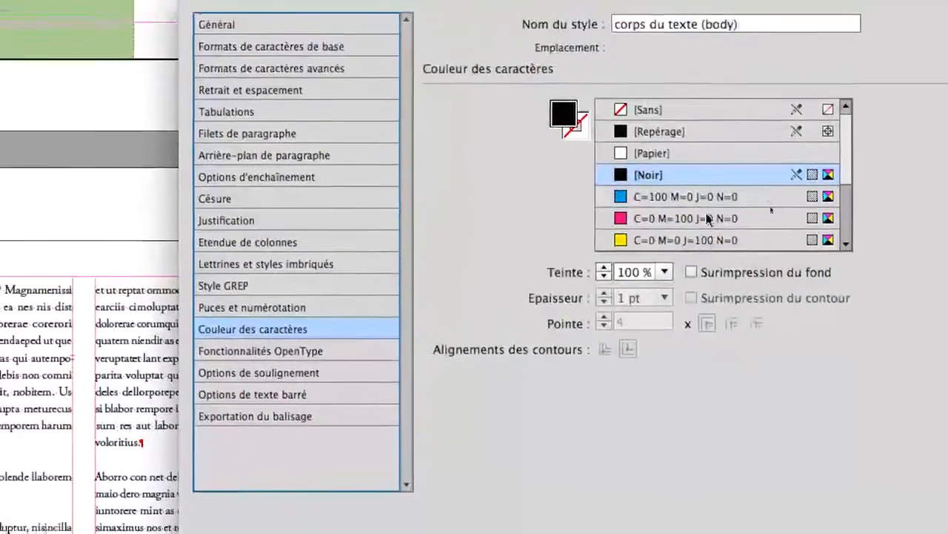
click(702, 210)
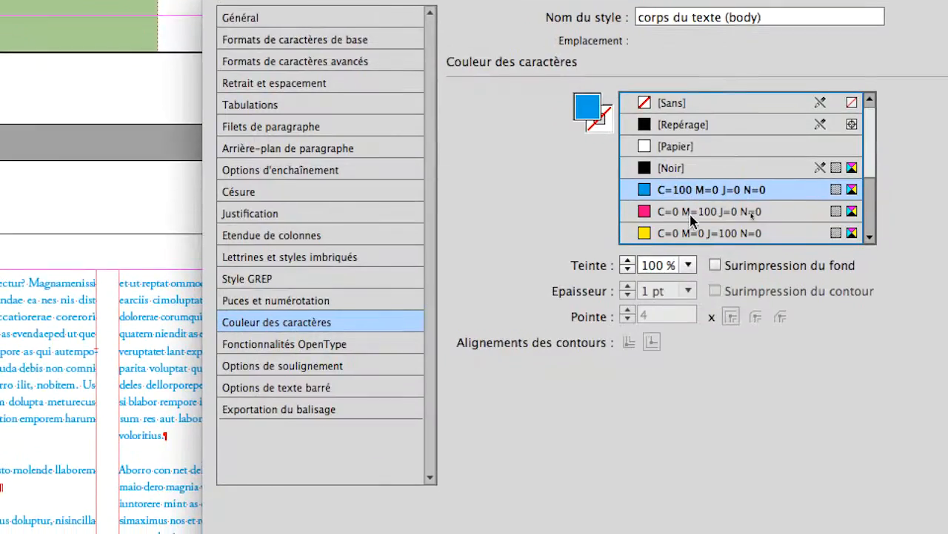
click(854, 154)
click(689, 230)
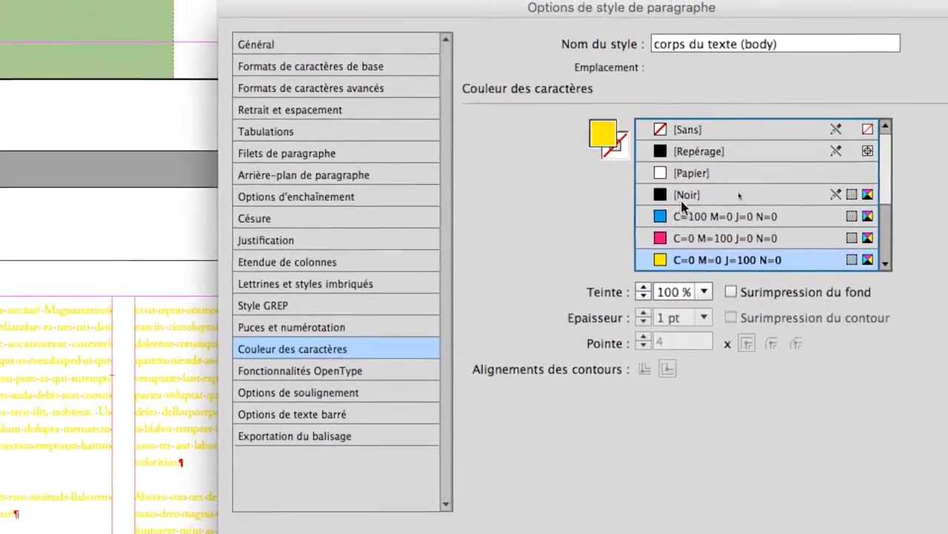
click(799, 167)
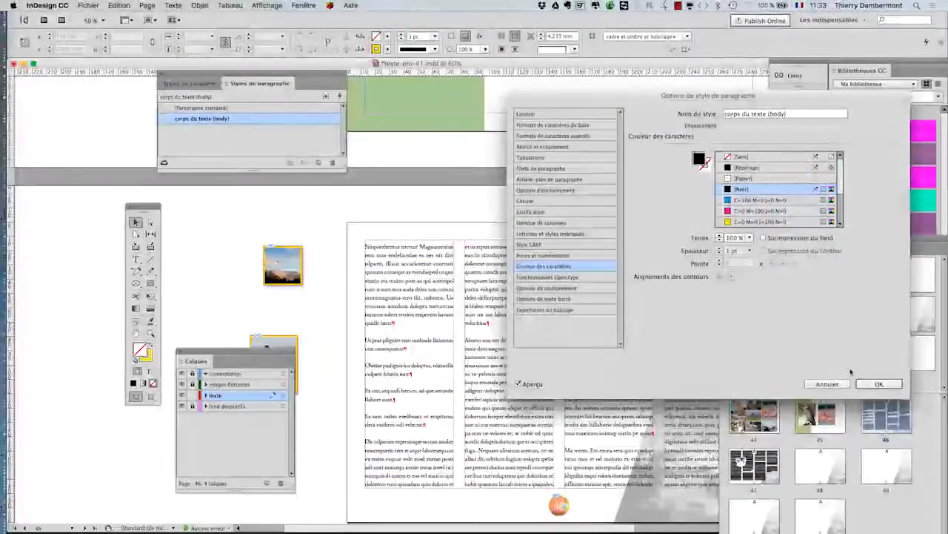
click(880, 384)
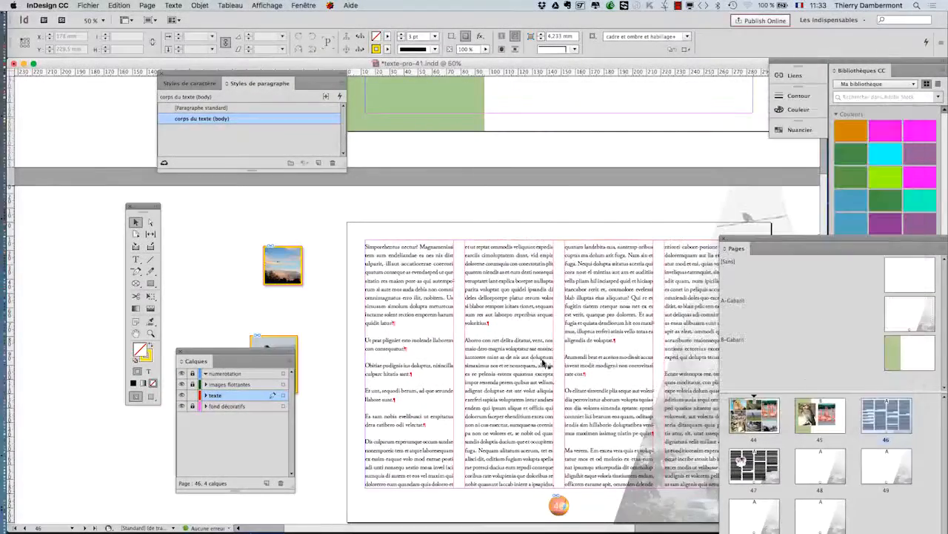
Draw a text frame about 157 mm wide and 40 mm high below the pictures on page 45
scroll(542, 354, up, 3)
scroll(536, 343, up, 1)
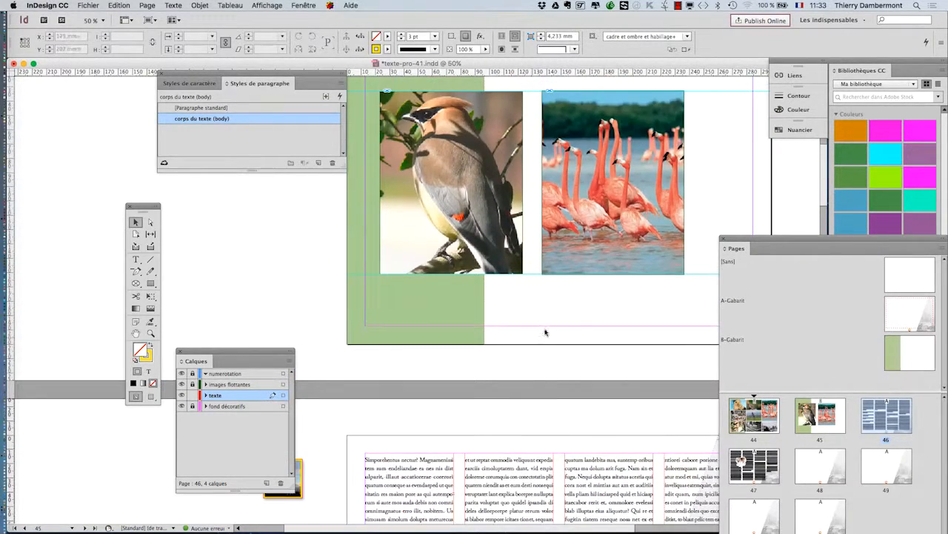
scroll(558, 318, up, 1)
drag(390, 296, 169, 232)
click(136, 258)
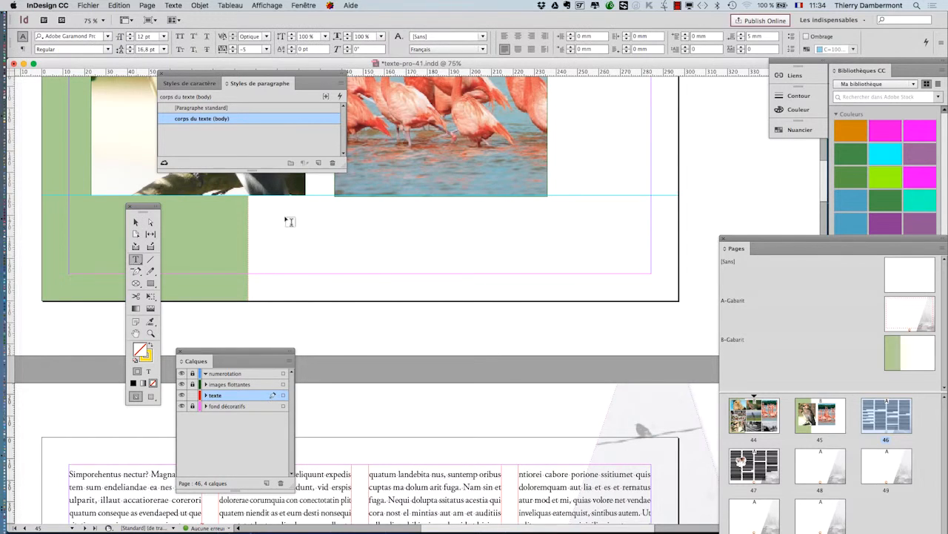
drag(278, 208, 616, 293)
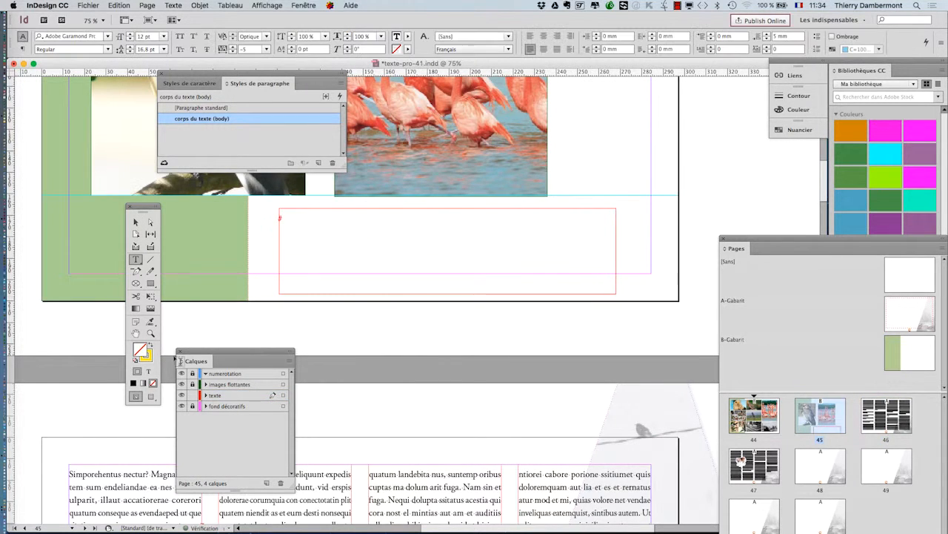
Move the Pages panel away from the new text frame, open the Nuancier and fill the frame with [Noir]
click(149, 358)
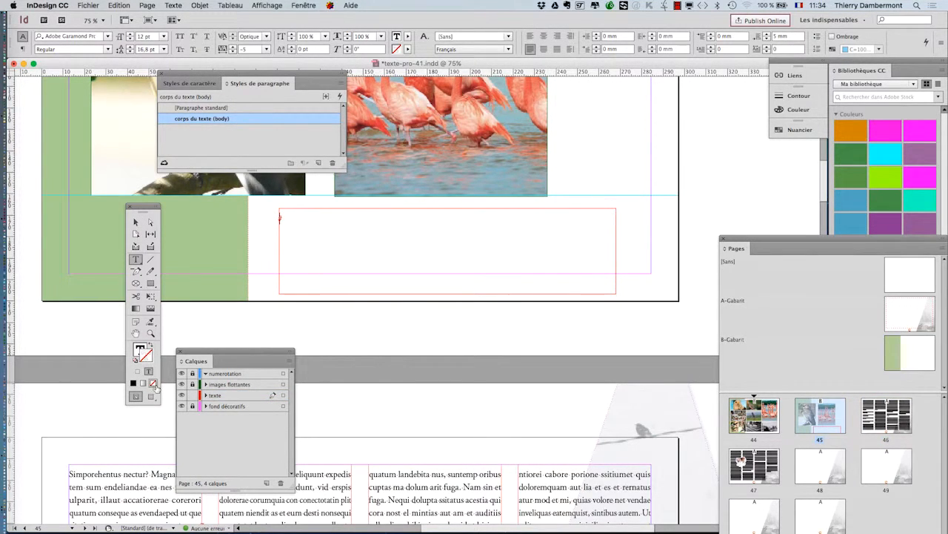
click(135, 222)
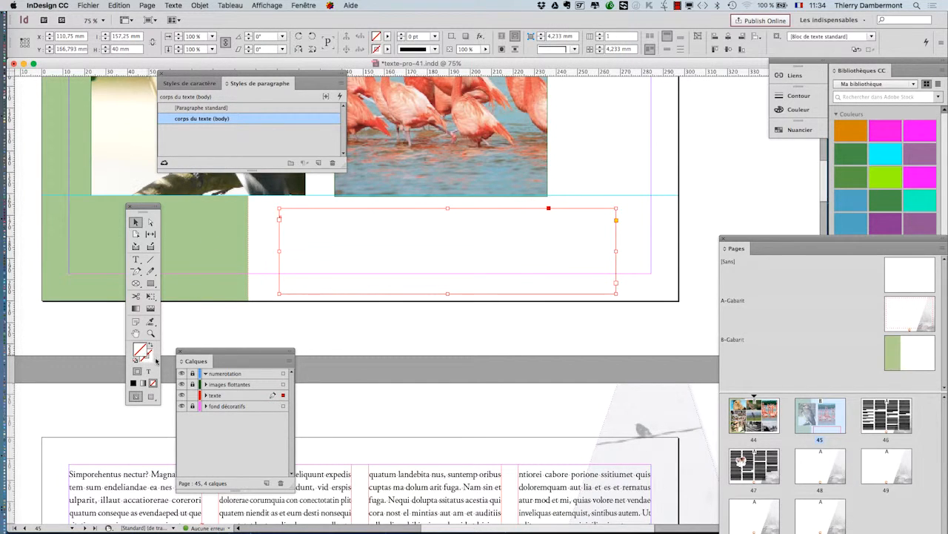
drag(802, 240, 595, 396)
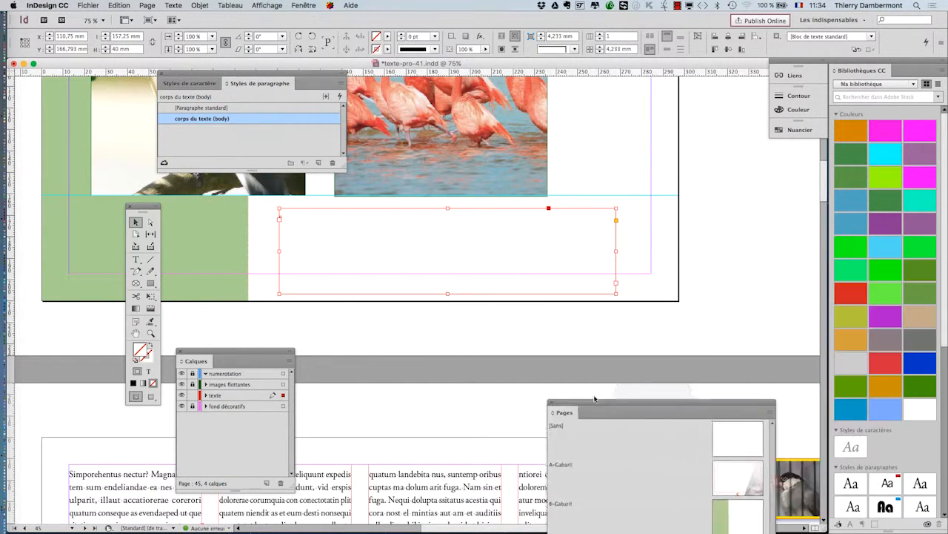
click(307, 5)
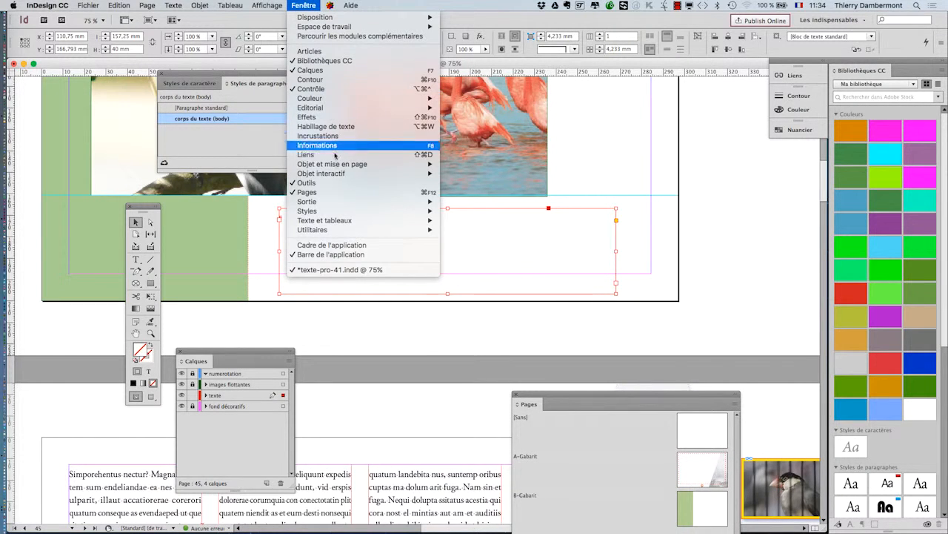
mouse_move(330, 98)
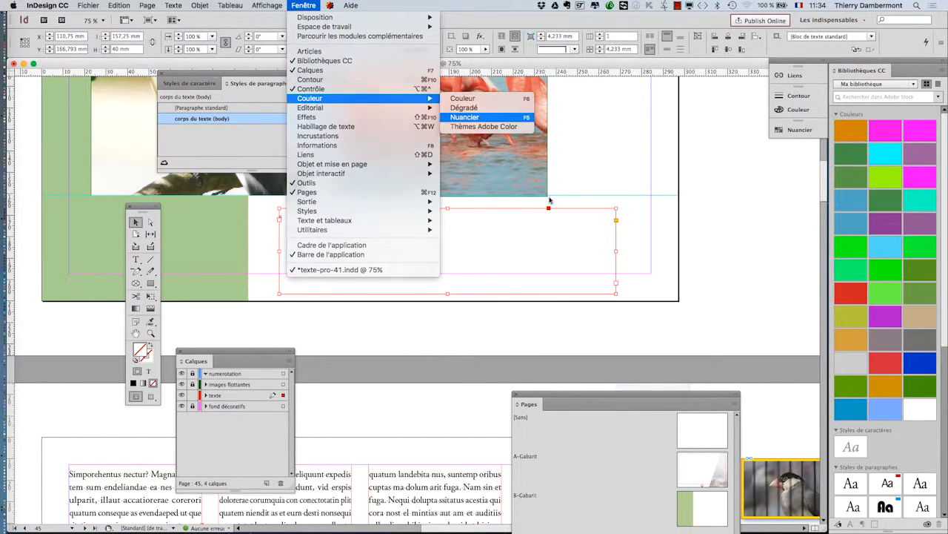
click(458, 119)
click(676, 184)
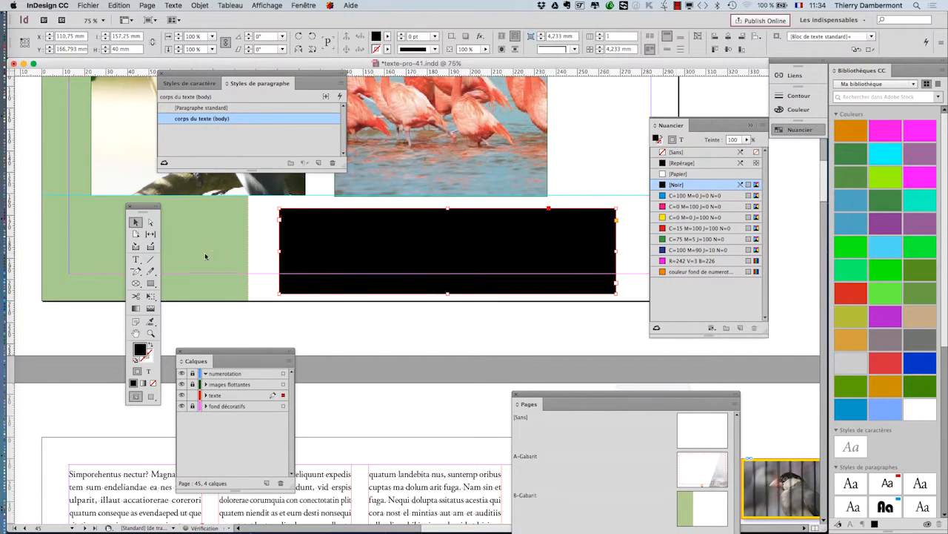
Enter "texte" in the black frame and colour the word with the [Papier] swatch
click(137, 258)
click(328, 244)
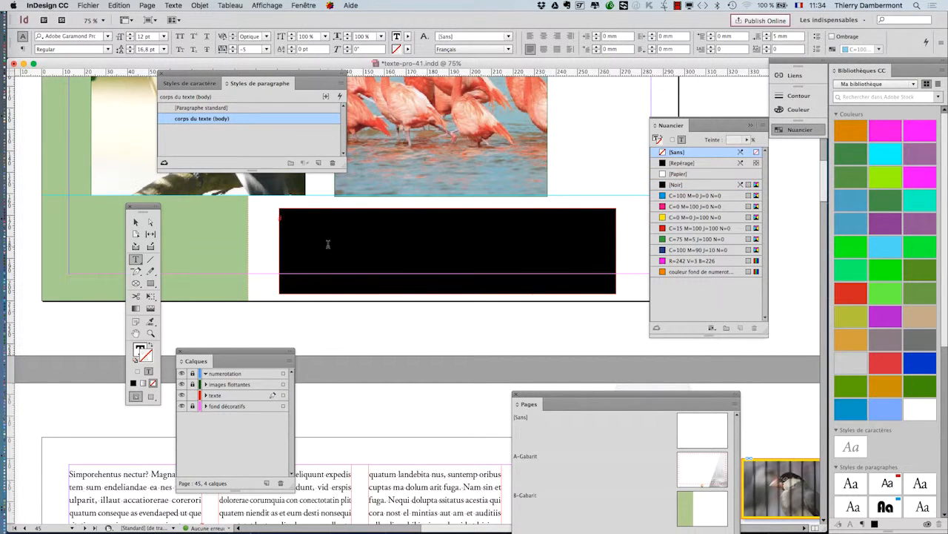
text(qsd)
double_click(294, 219)
click(139, 348)
click(670, 174)
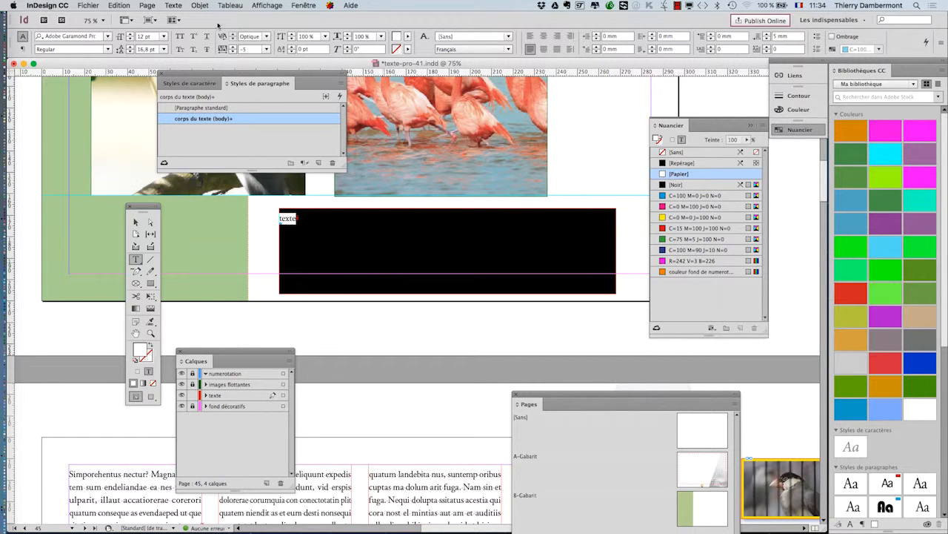
Open the Caractère panel, set the word's size to 80 pt and move the panel clear of the text
click(173, 6)
click(186, 52)
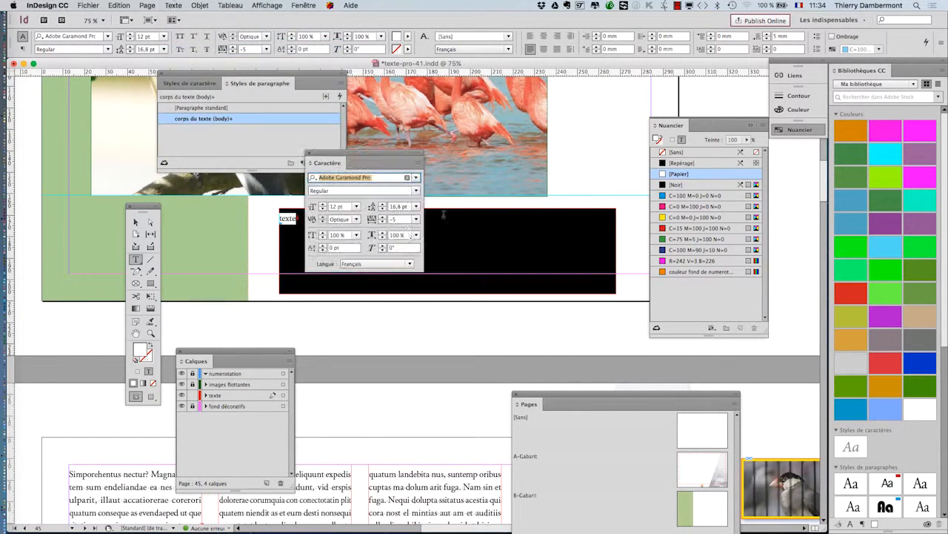
click(323, 203)
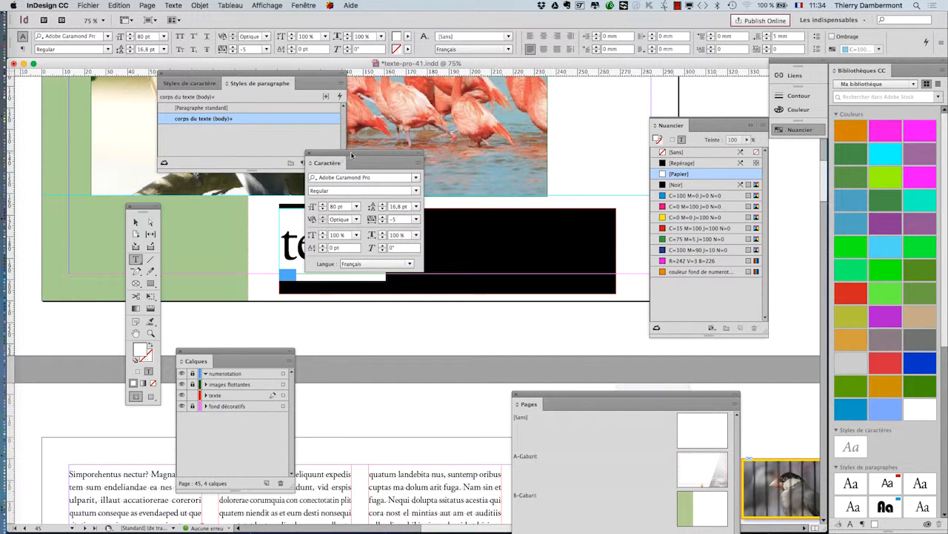
drag(319, 162, 506, 108)
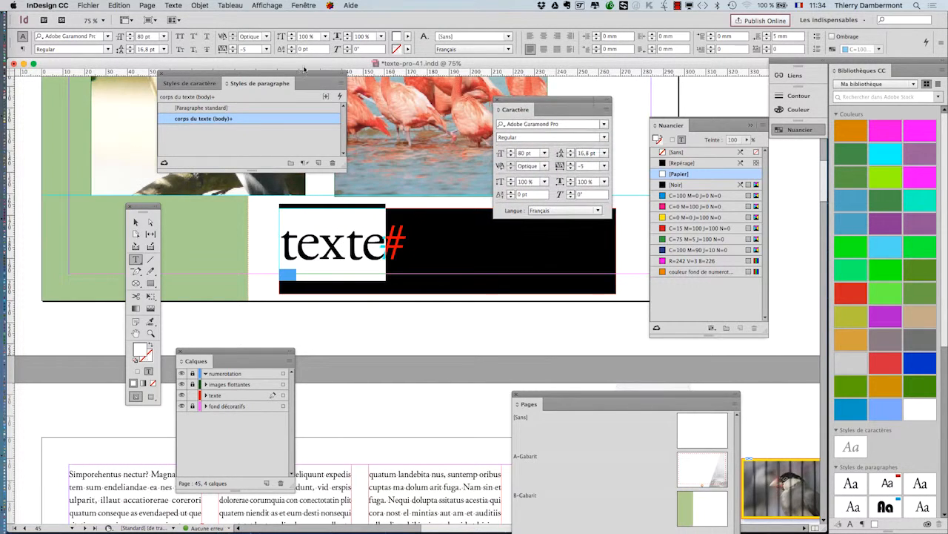
Open the Paragraphe panel, centre the word in the black frame and move the Paragraphe and Caractère panels clear of it
click(173, 6)
click(189, 60)
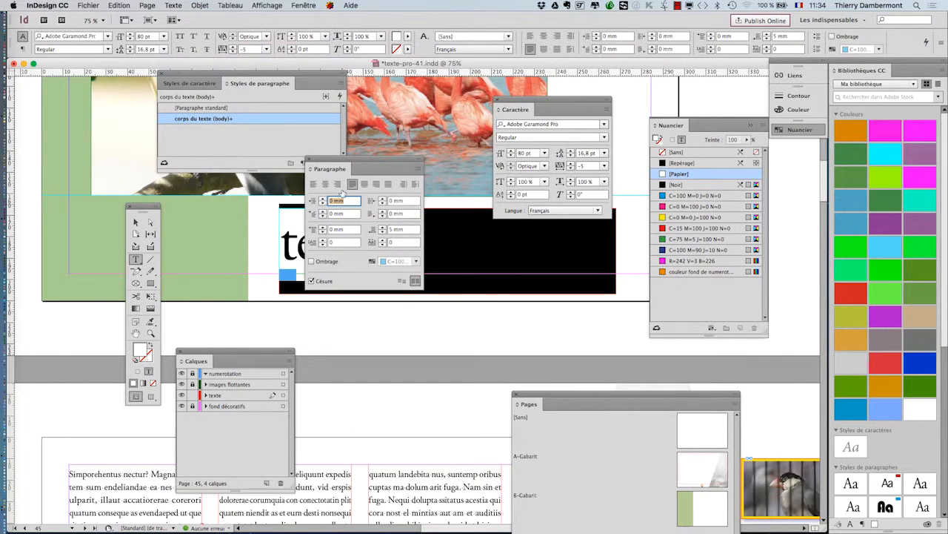
click(327, 184)
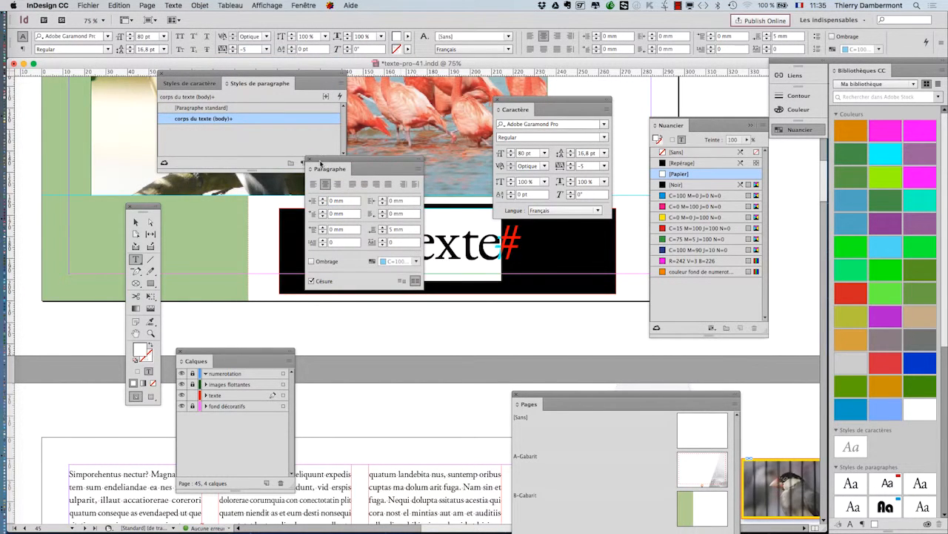
drag(322, 167, 415, 354)
drag(523, 107, 659, 99)
Leave text editing, show the layout in preview mode and examine the white word on black at different magnifications
click(136, 222)
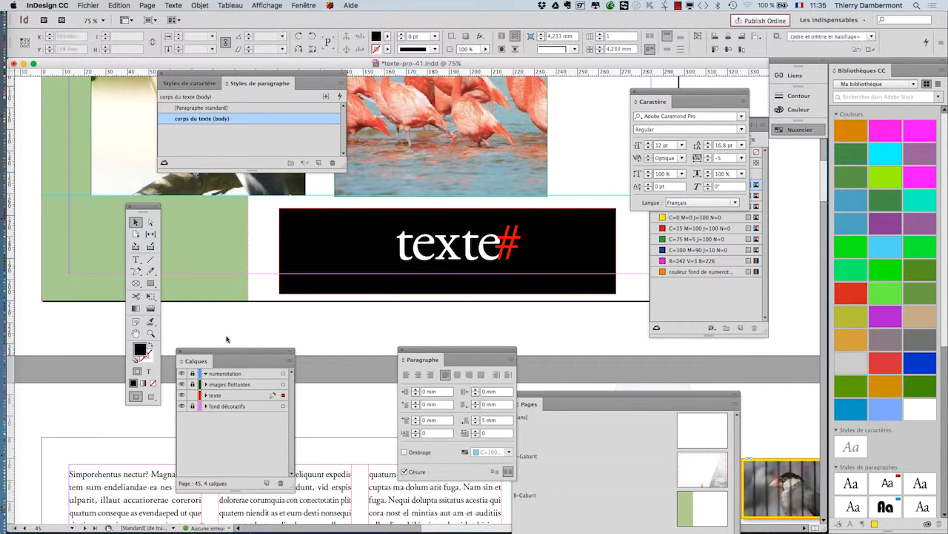
click(151, 396)
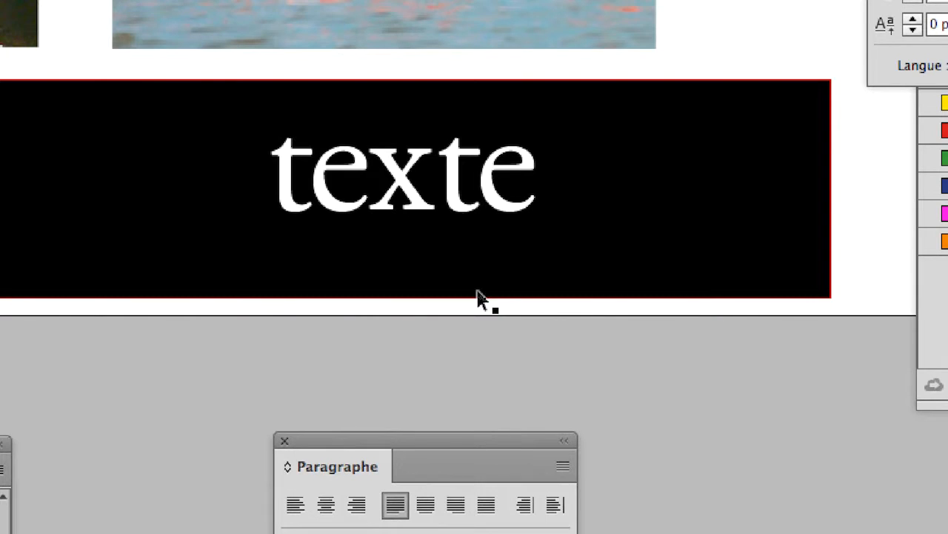
scroll(435, 212, up, 4)
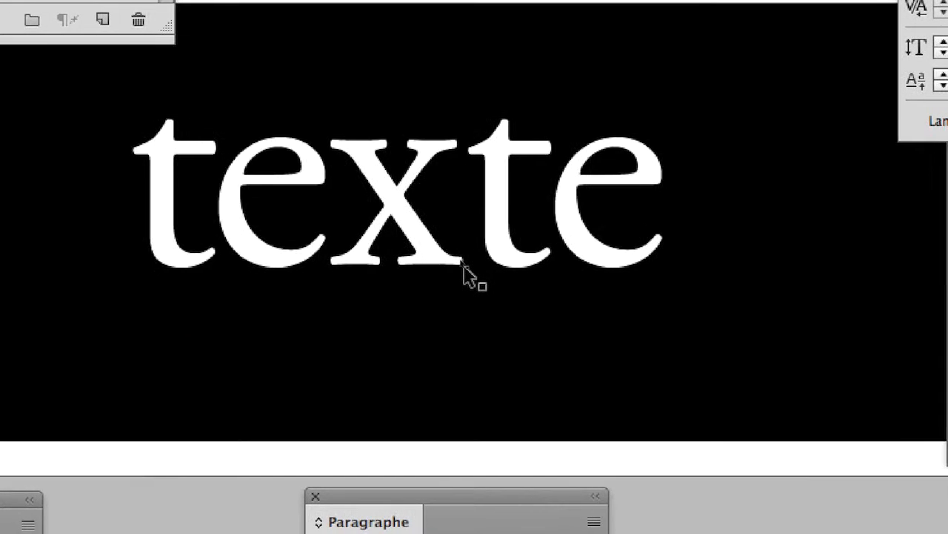
scroll(465, 268, up, 2)
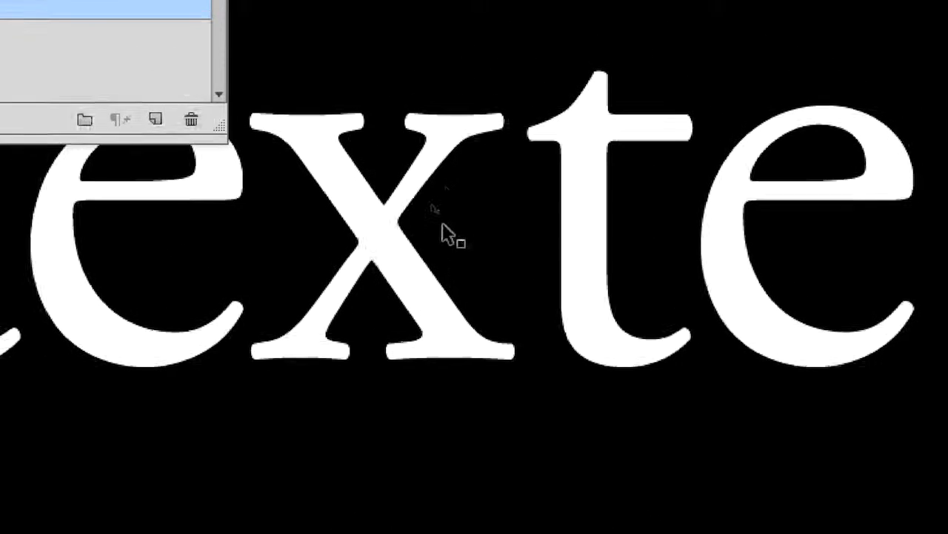
scroll(458, 205, down, 2)
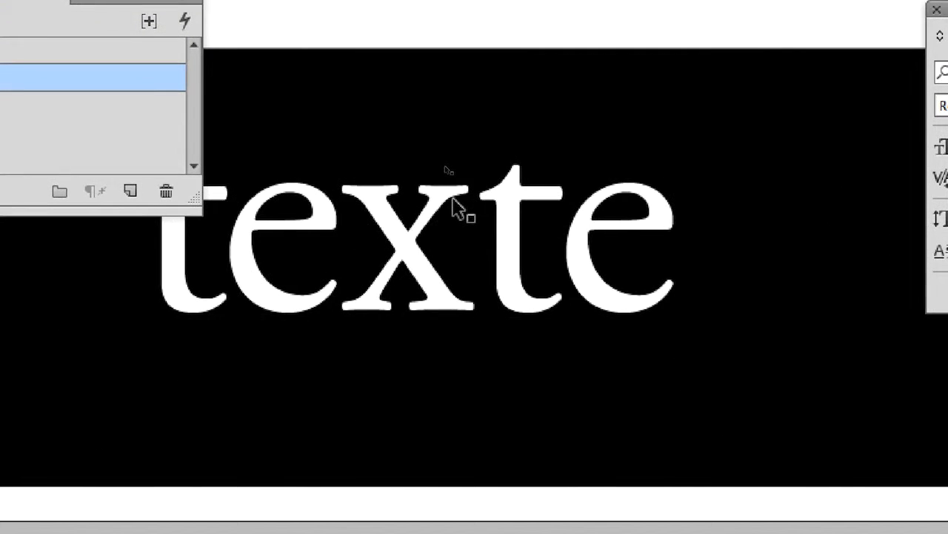
scroll(450, 200, down, 2)
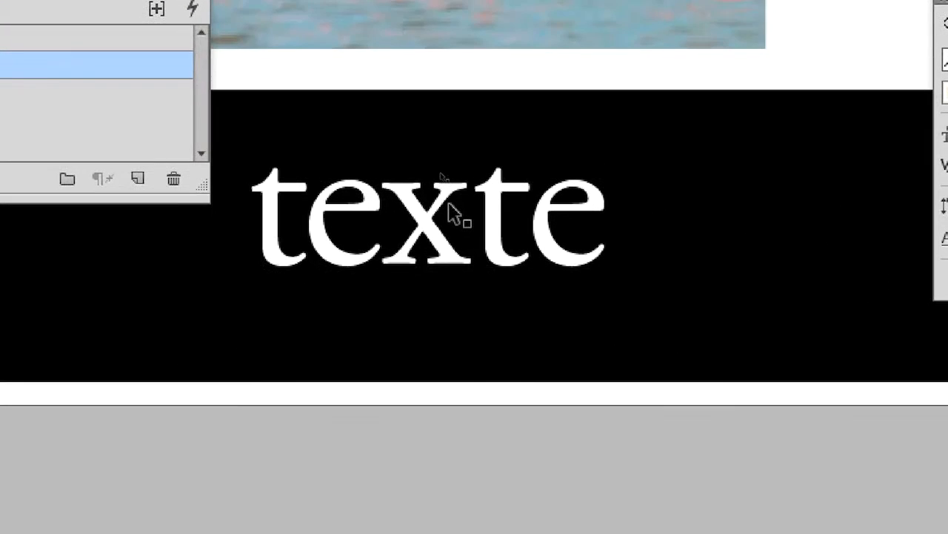
scroll(452, 214, down, 2)
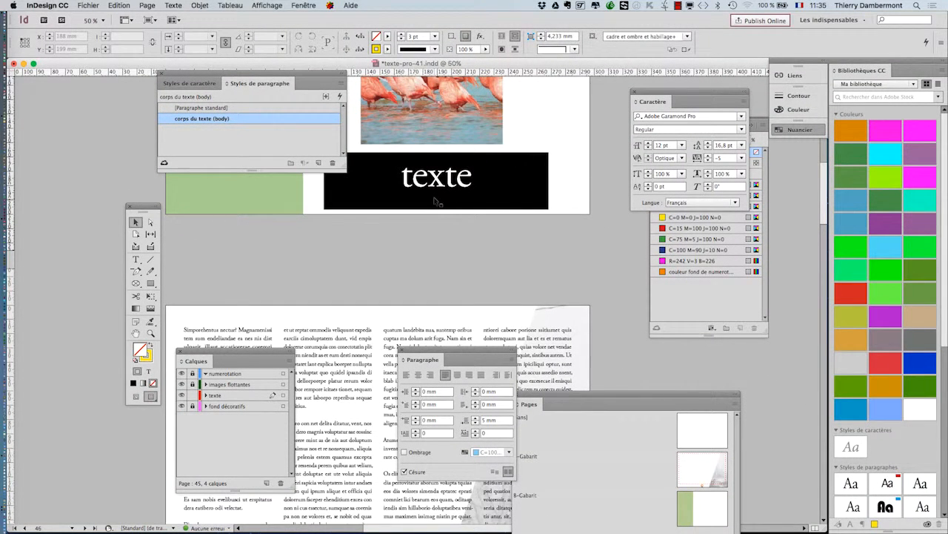
scroll(437, 197, up, 1)
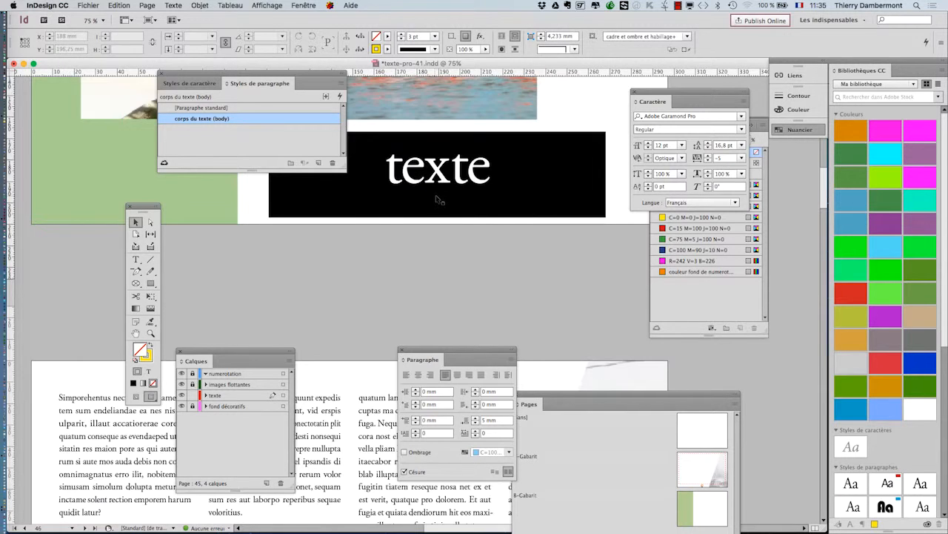
scroll(459, 224, up, 3)
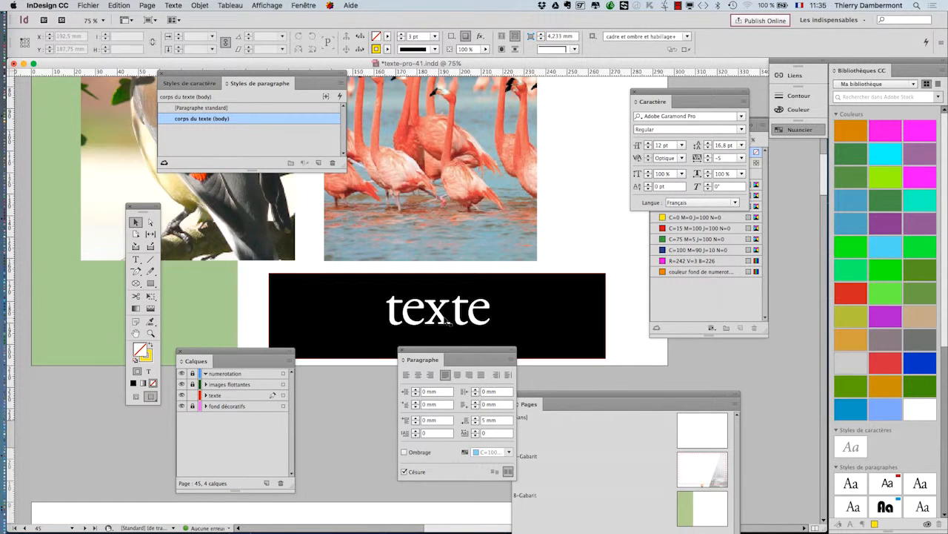
Switch to Firefox with the Google home page and enlarge the browser window to fill most of the screen
mouse_move(16, 366)
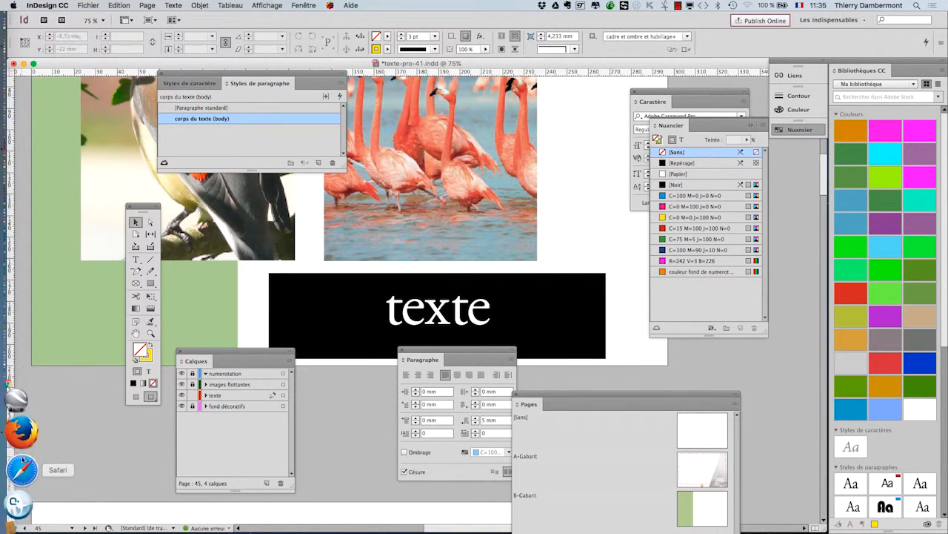
click(21, 437)
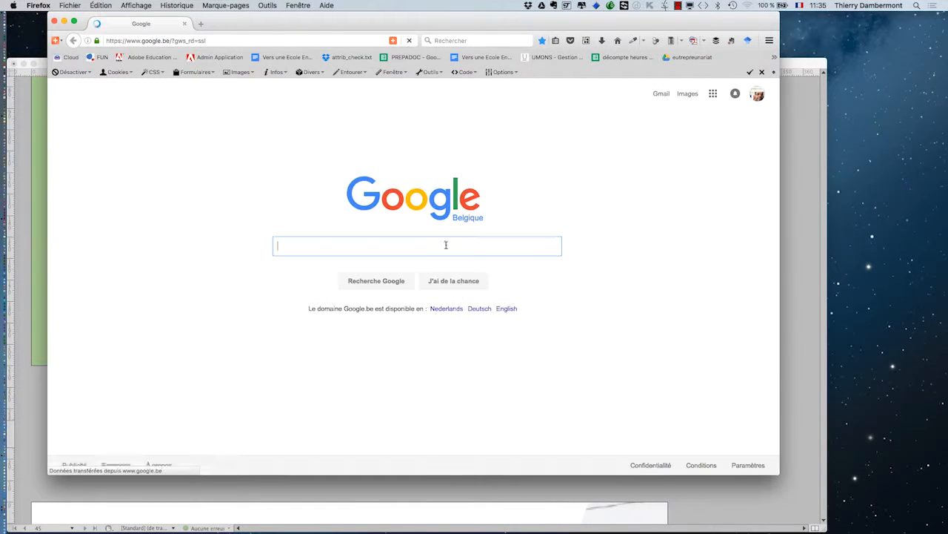
drag(777, 471, 906, 529)
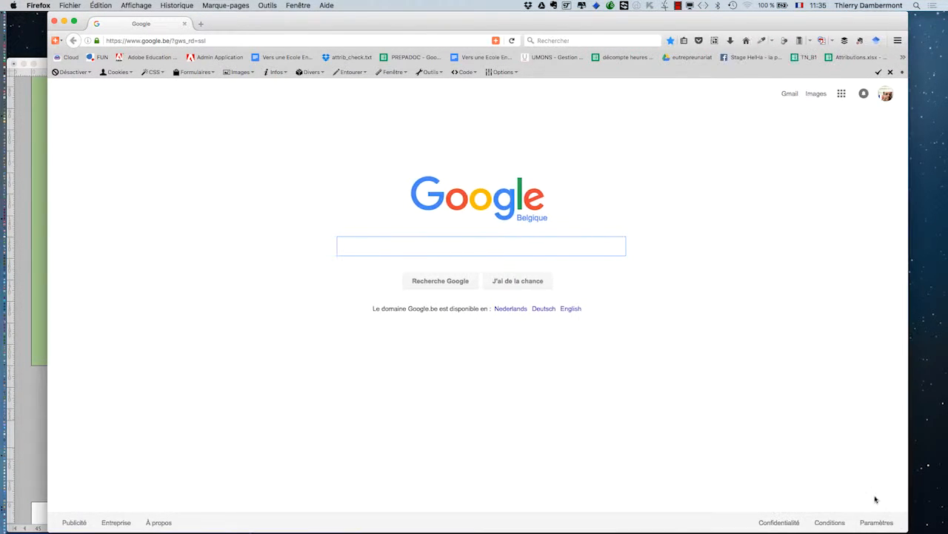